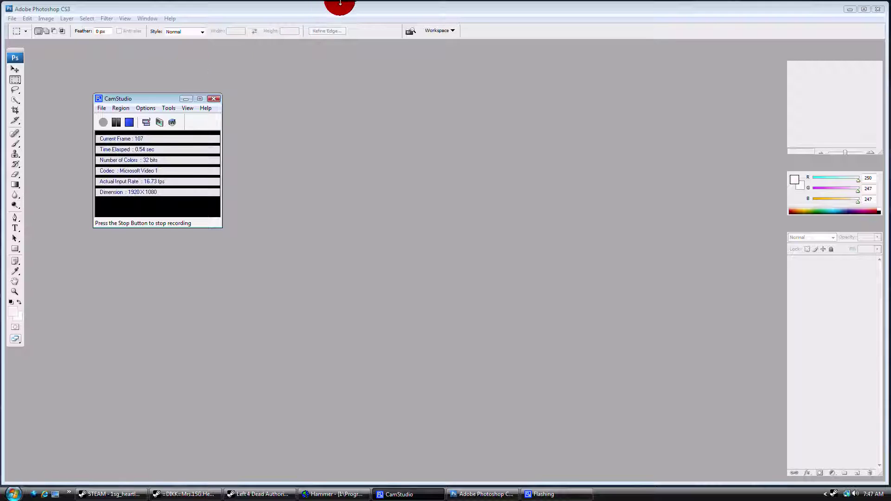
Create Untitled-1, a 512 × 512 pixel transparent document, and centre its window in the workspace.
click(351, 4)
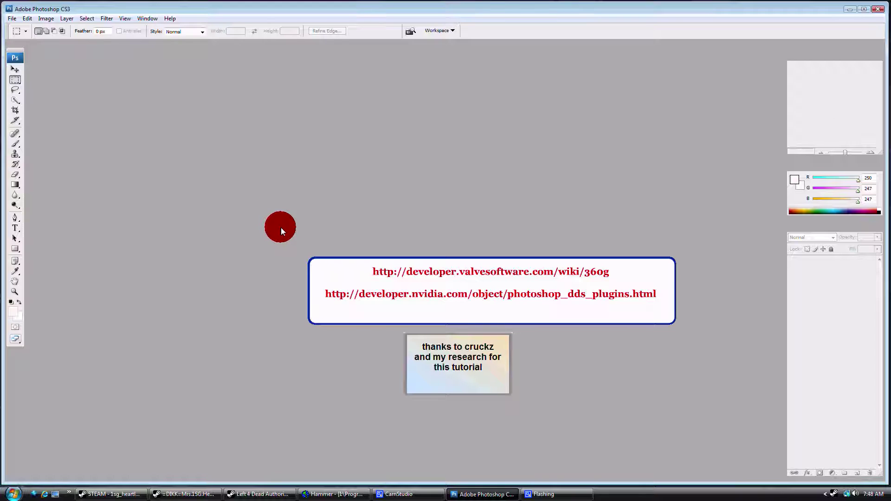
right_click(430, 280)
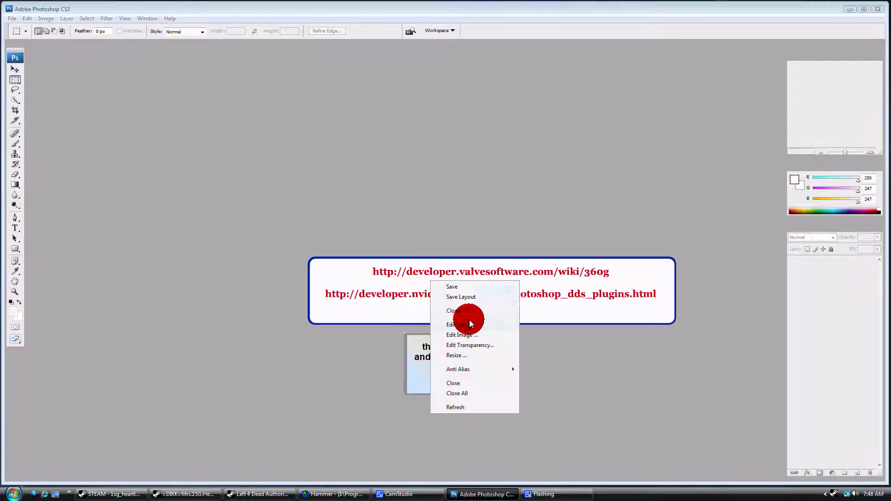
click(464, 393)
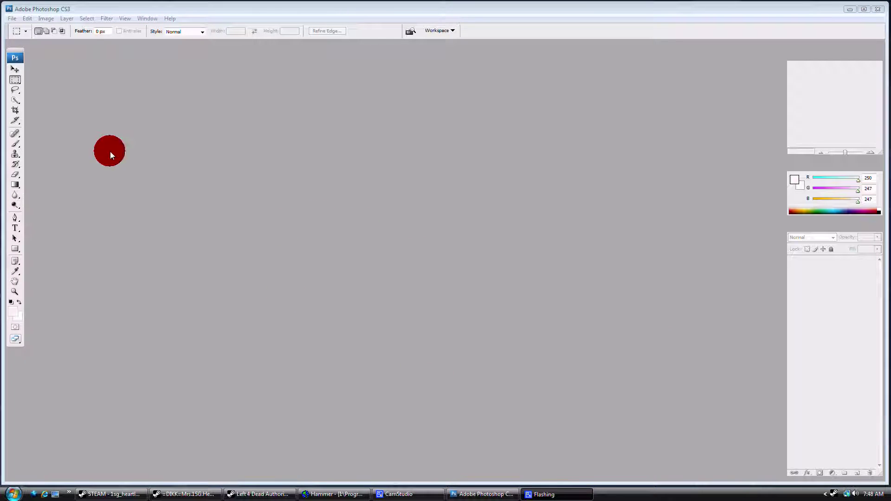
click(12, 20)
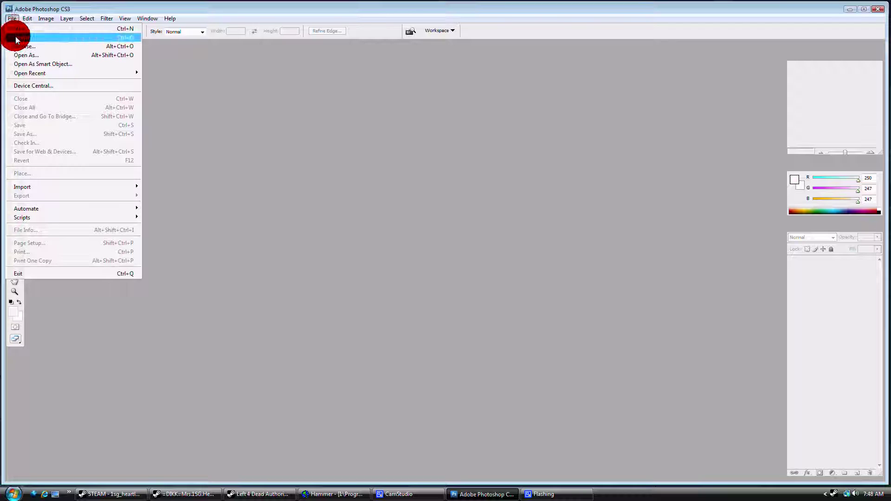
click(17, 28)
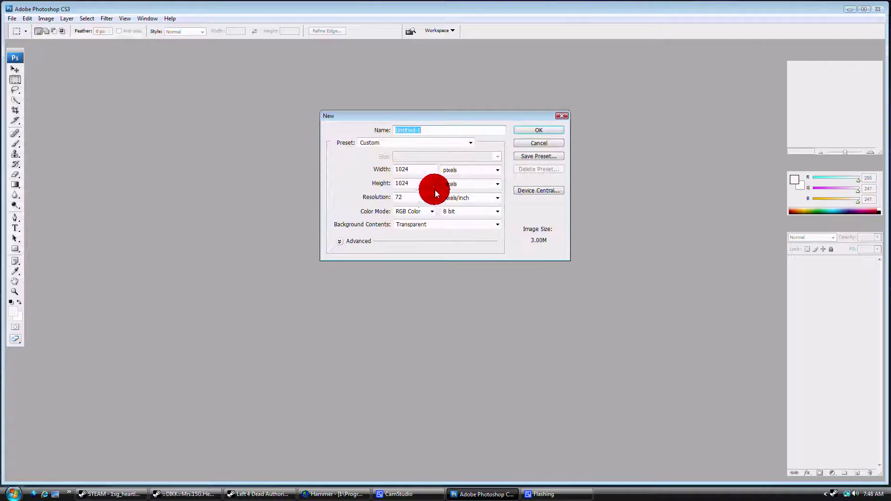
drag(421, 175, 386, 174)
text(512)
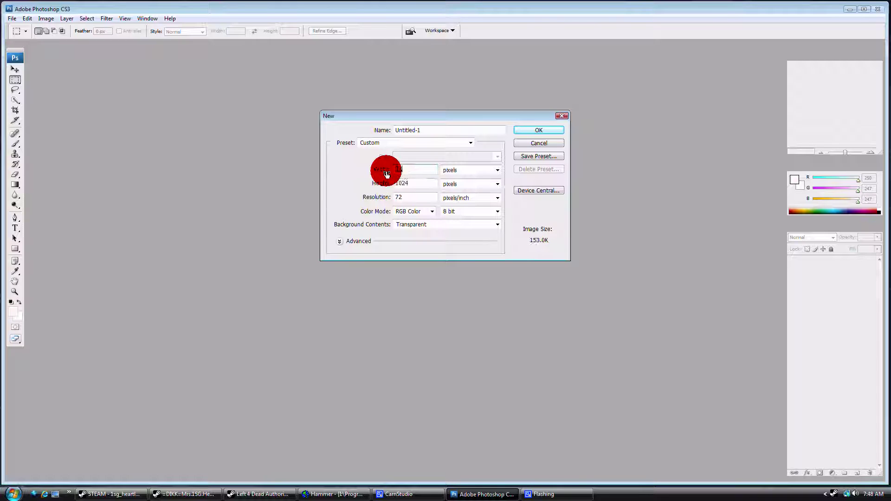
key(Tab)
key(Tab)
text(512)
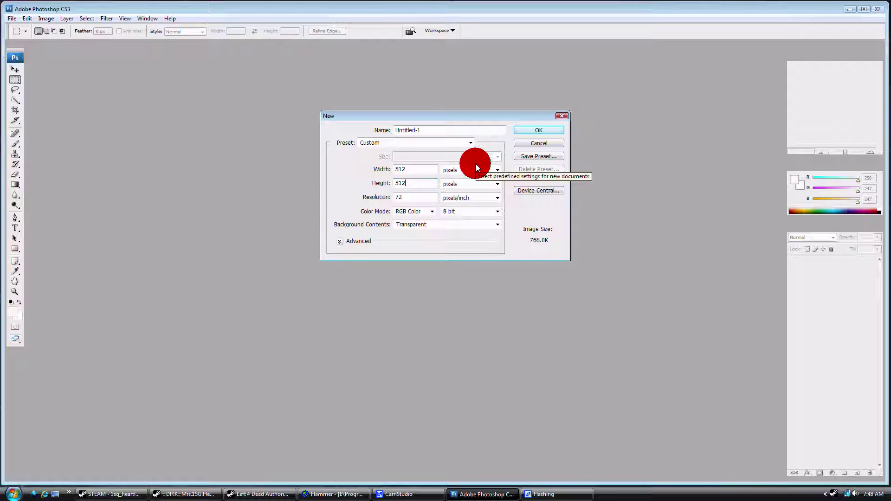
click(536, 128)
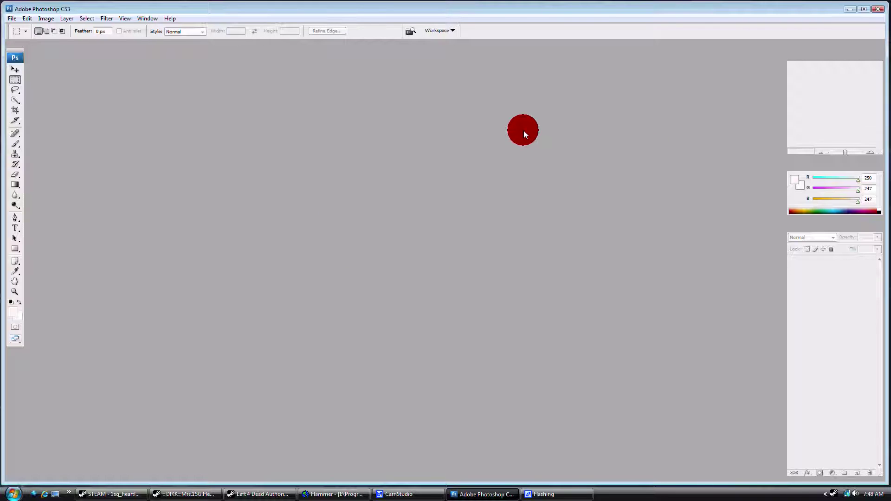
drag(202, 50, 264, 77)
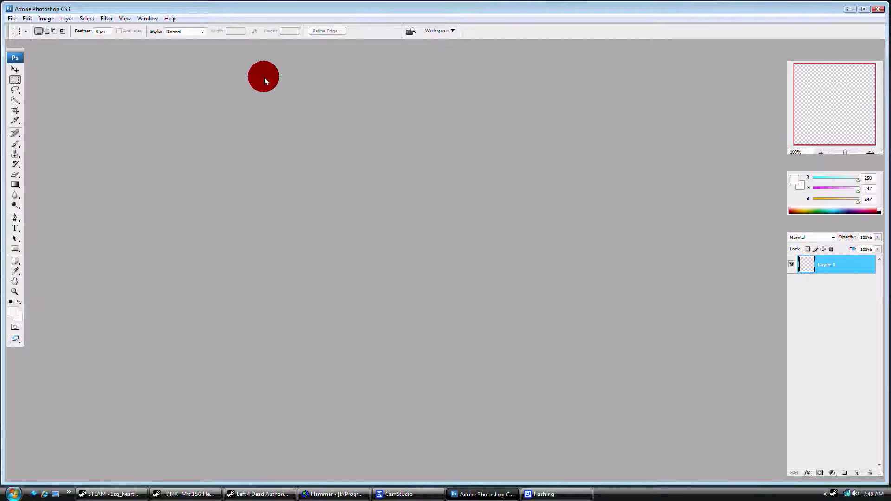
drag(437, 98, 318, 90)
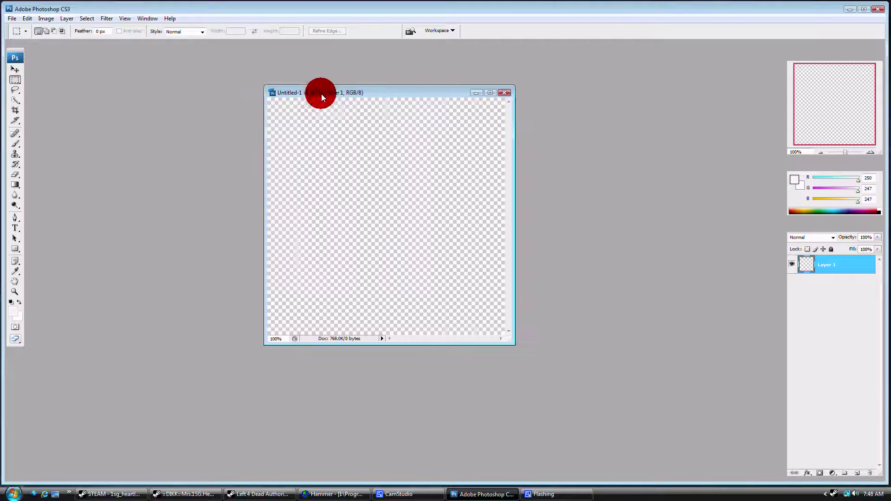
click(11, 20)
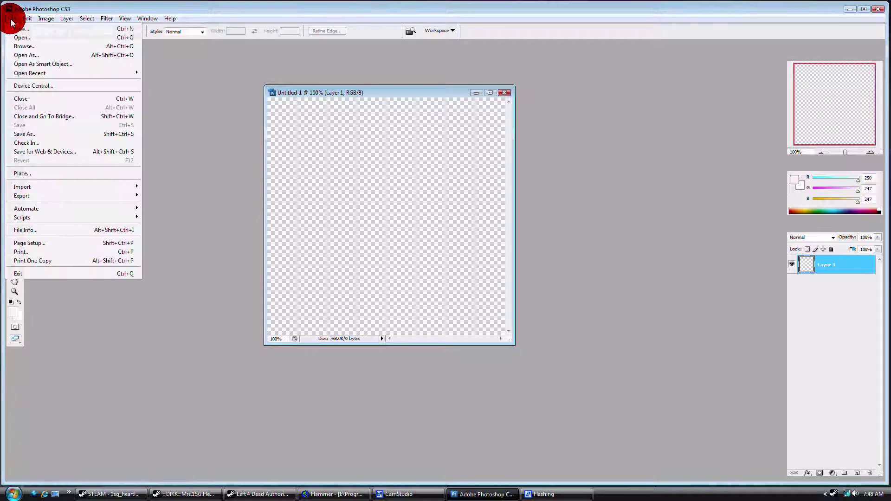
click(38, 173)
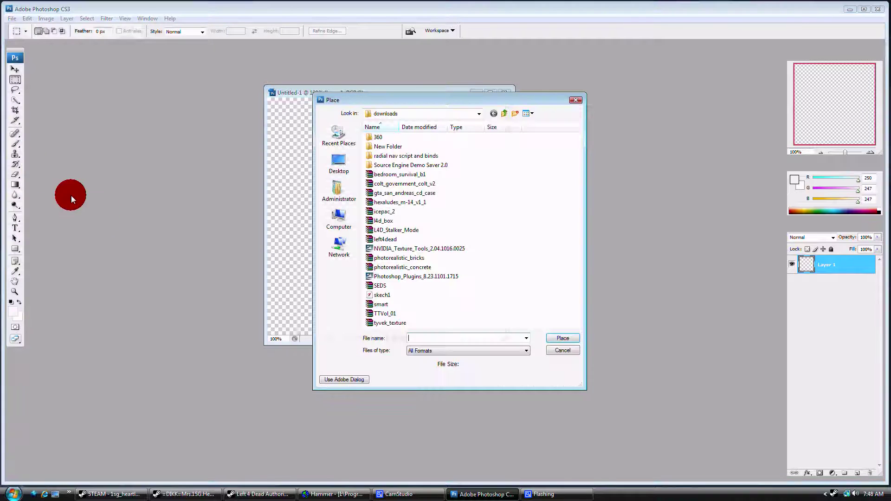
click(342, 194)
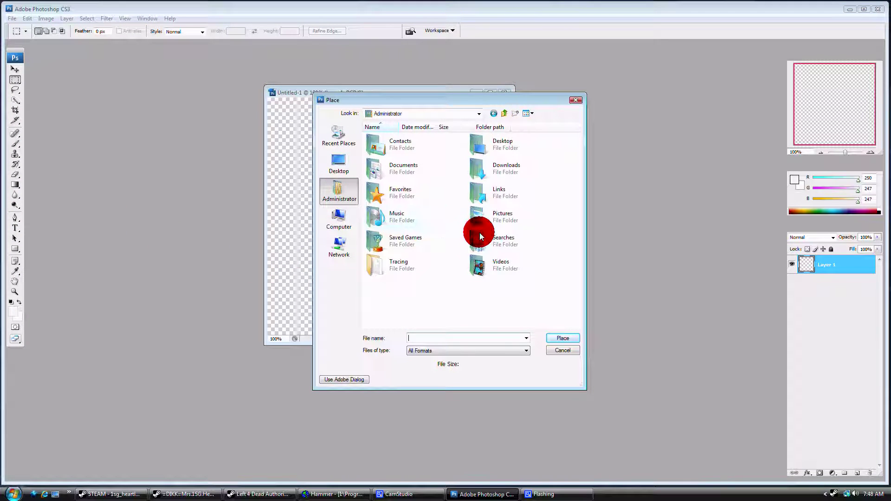
double_click(480, 219)
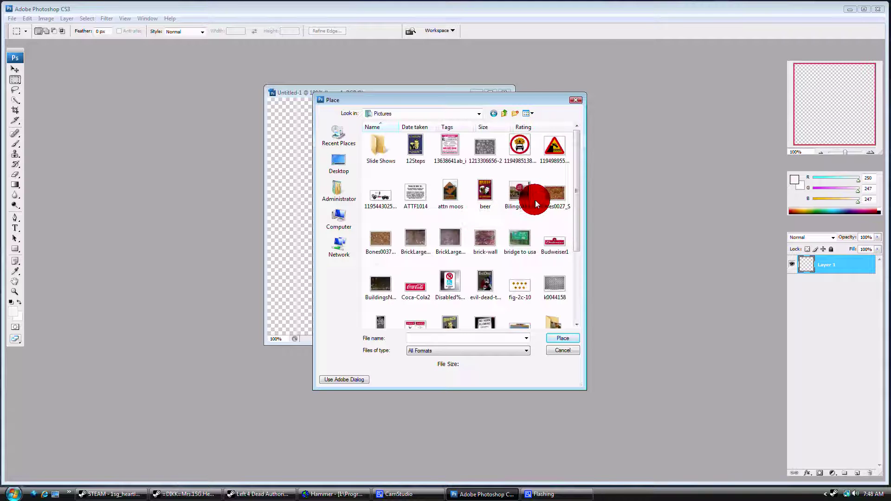
scroll(509, 251, down, 3)
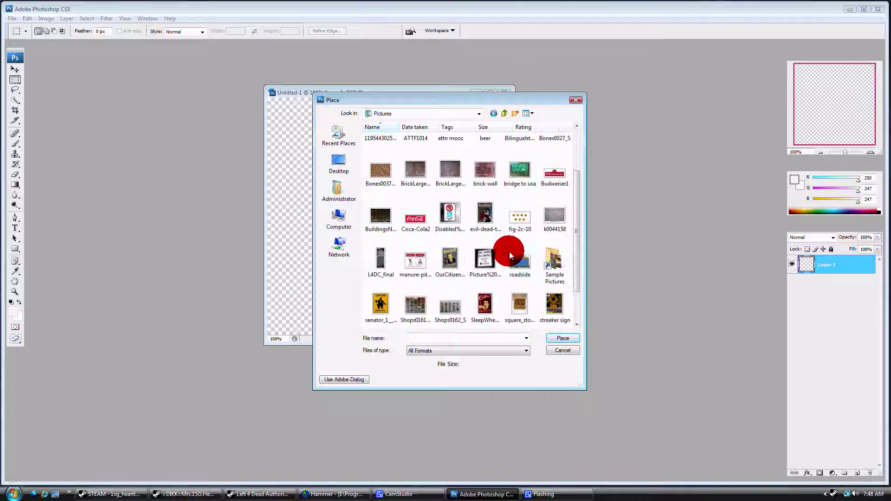
double_click(524, 301)
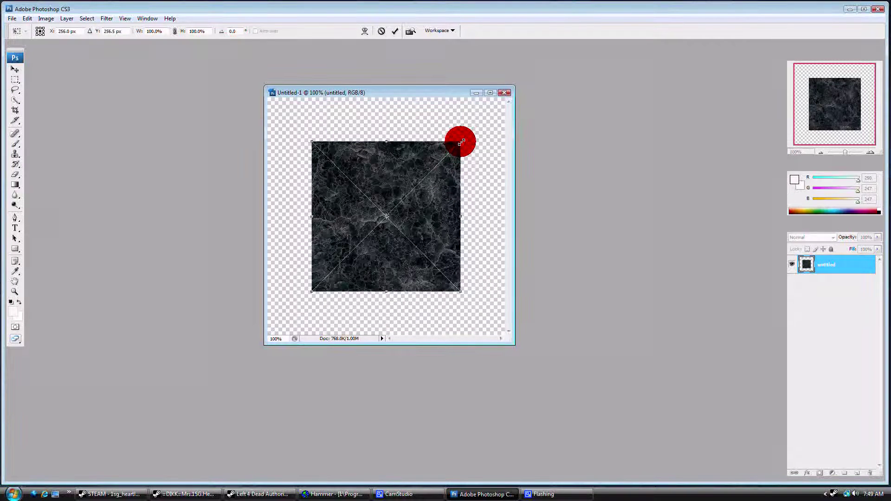
right_click(403, 187)
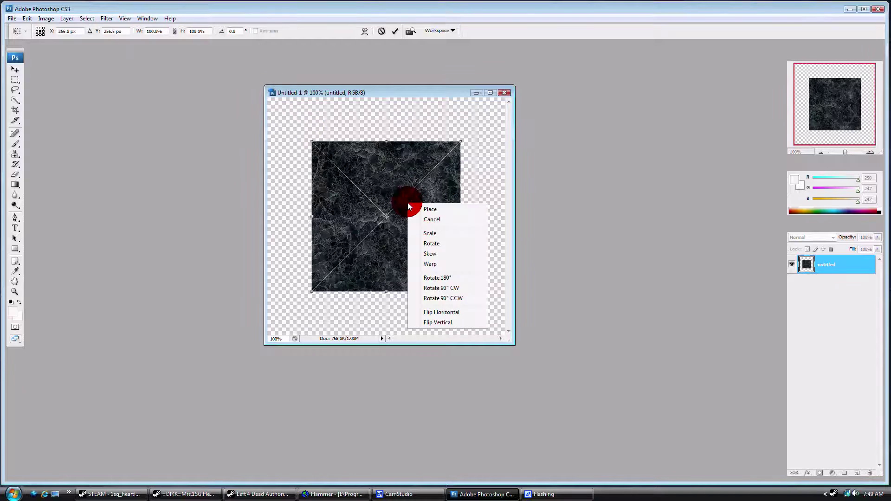
click(430, 219)
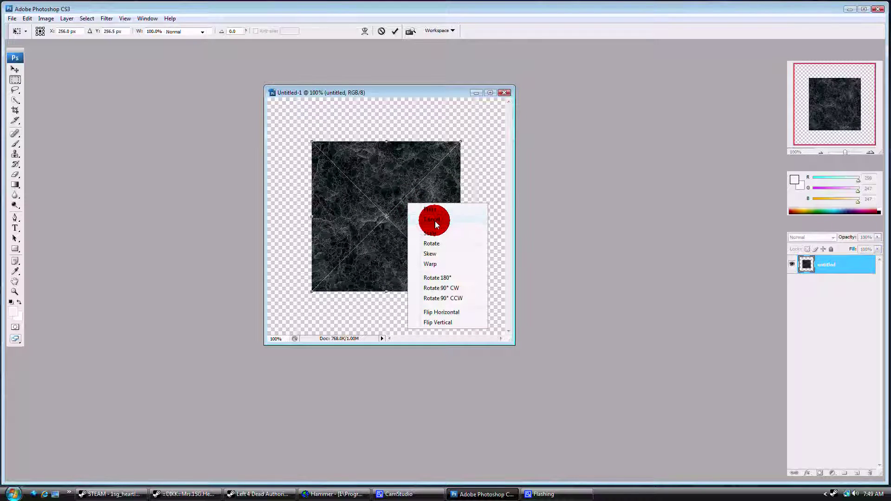
Place the SleepWhenYoureDead poster image into the document.
click(13, 18)
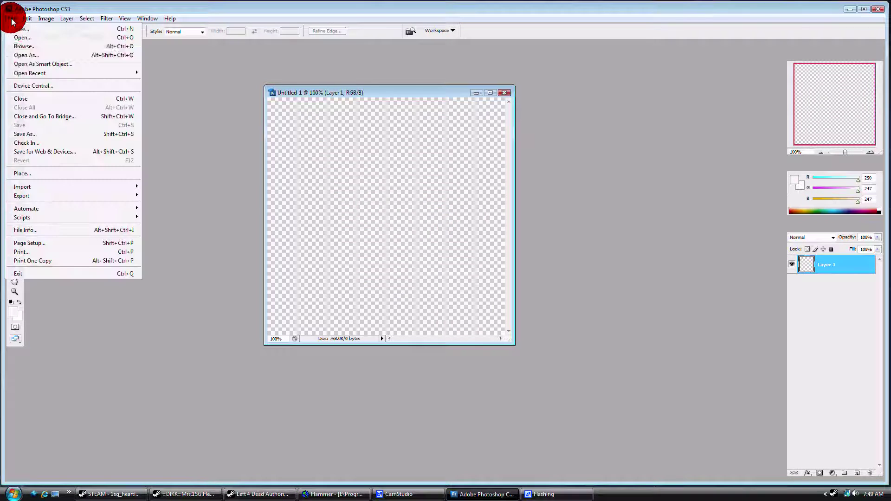
click(42, 173)
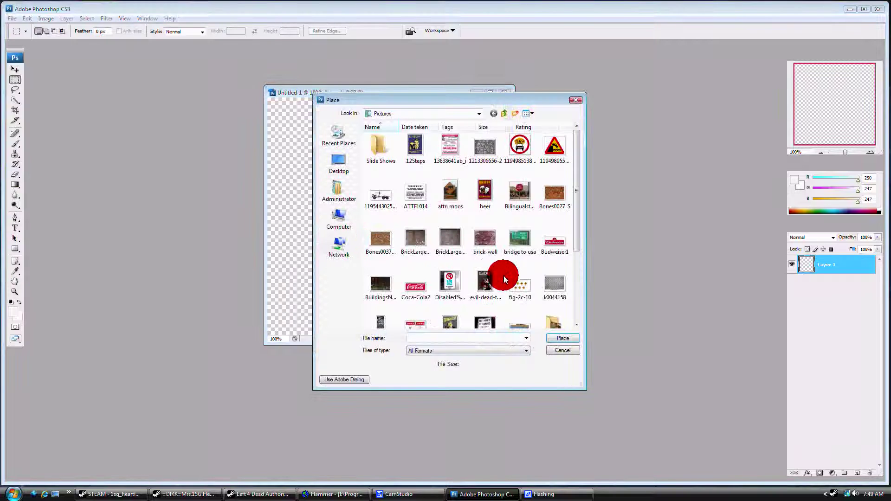
click(508, 275)
scroll(507, 275, down, 1)
scroll(507, 277, down, 1)
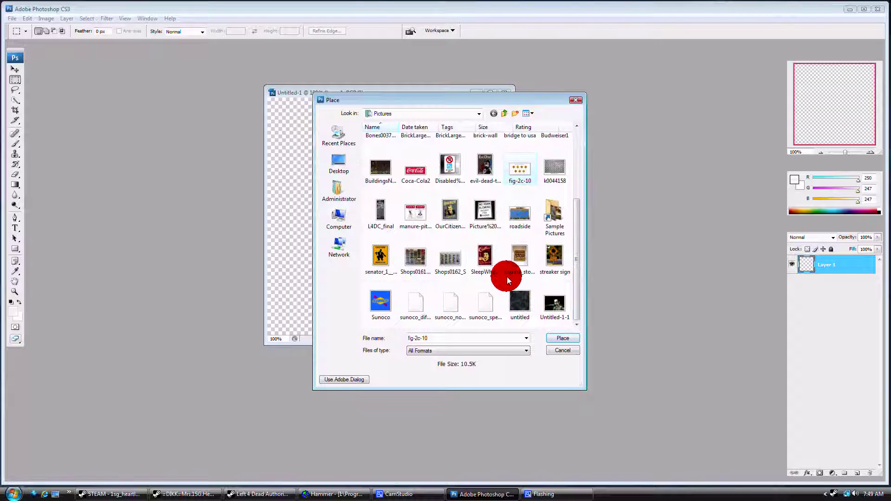
click(486, 259)
double_click(486, 259)
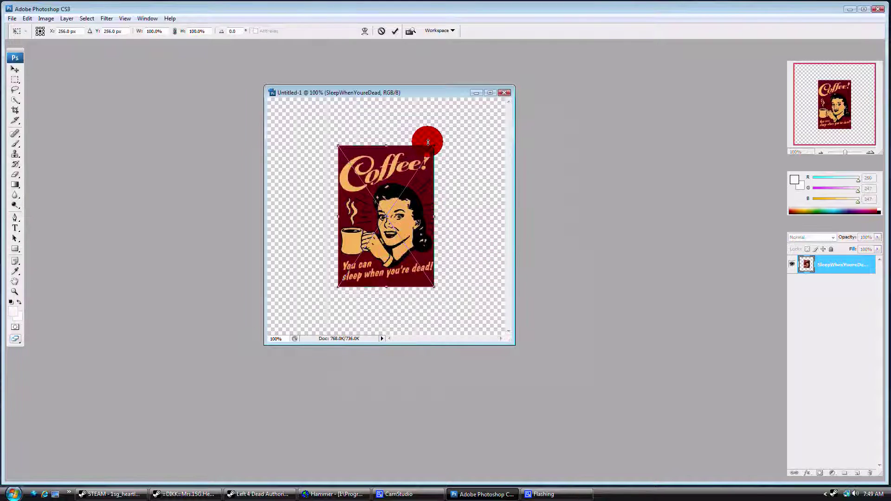
Stretch the placed poster to all edges of the 512 × 512 canvas and commit it.
drag(434, 144, 508, 93)
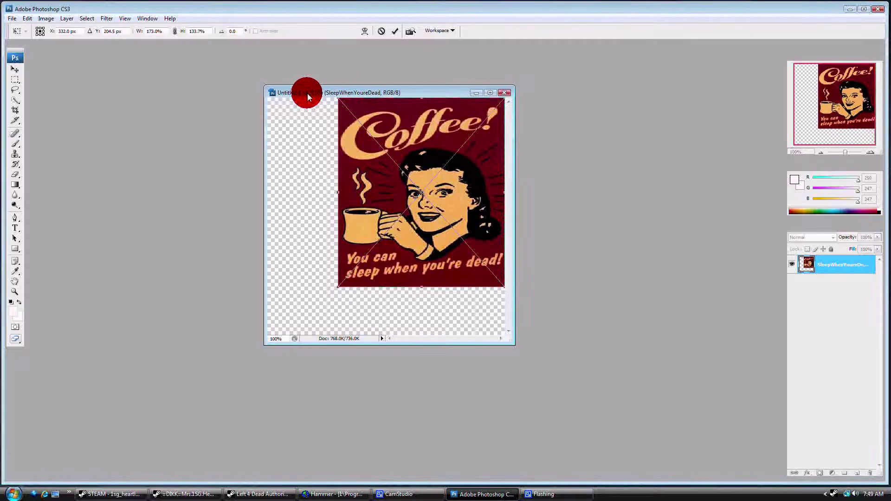
drag(338, 99, 270, 98)
drag(387, 287, 381, 335)
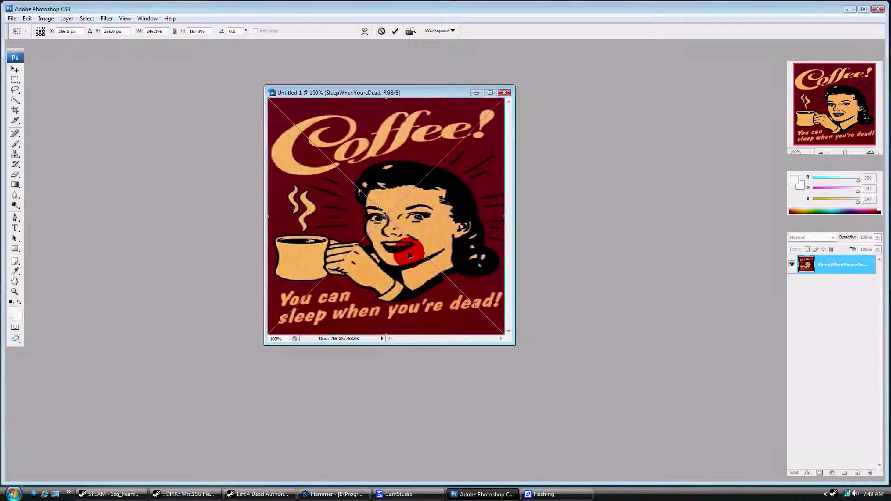
key(Return)
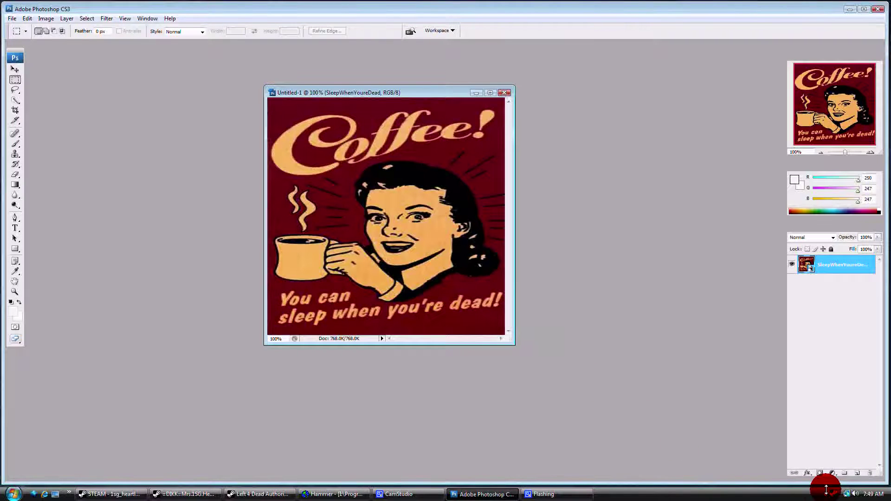
Give the poster layer an Inner Bevel Bevel and Emboss style with Texture off and the gloss contour unchanged.
click(807, 474)
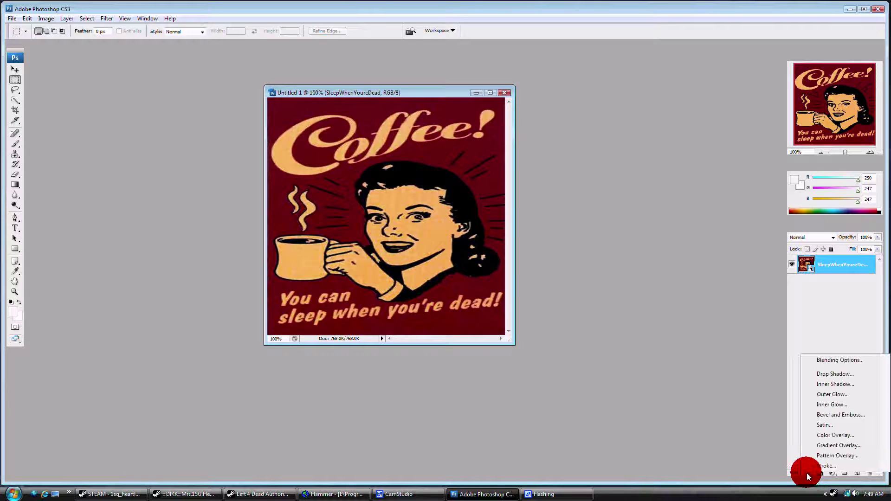
click(828, 418)
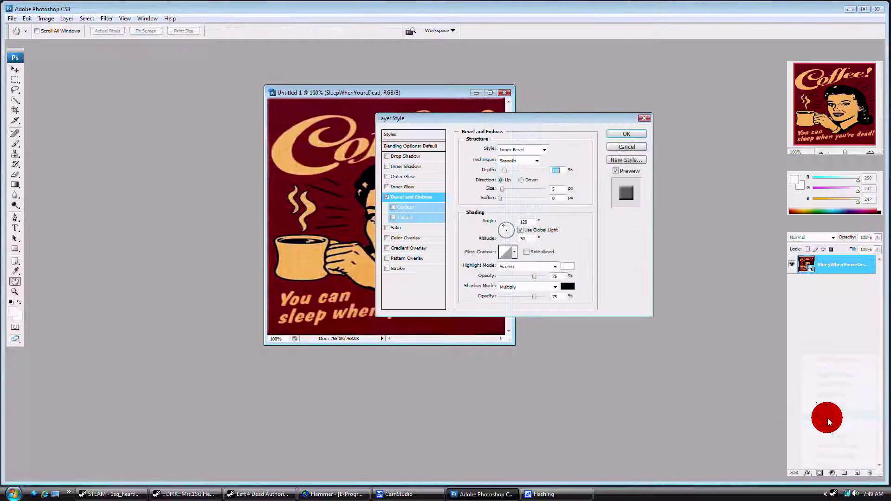
drag(530, 119, 682, 103)
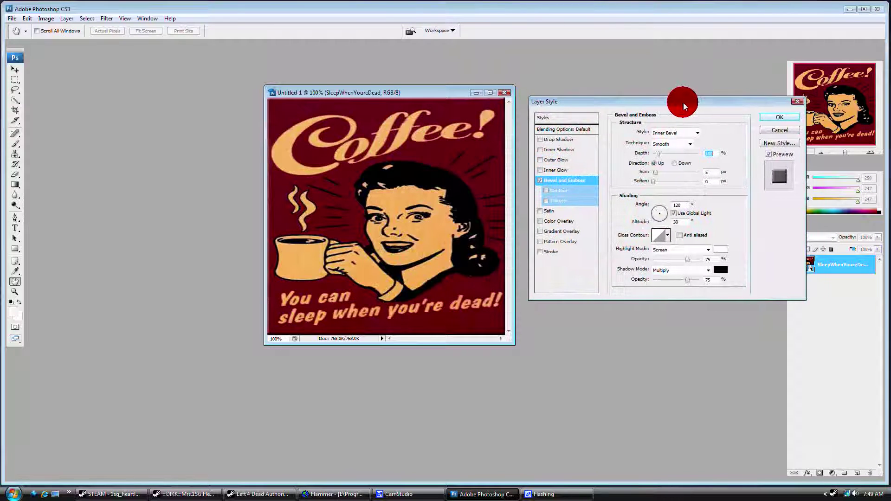
click(548, 202)
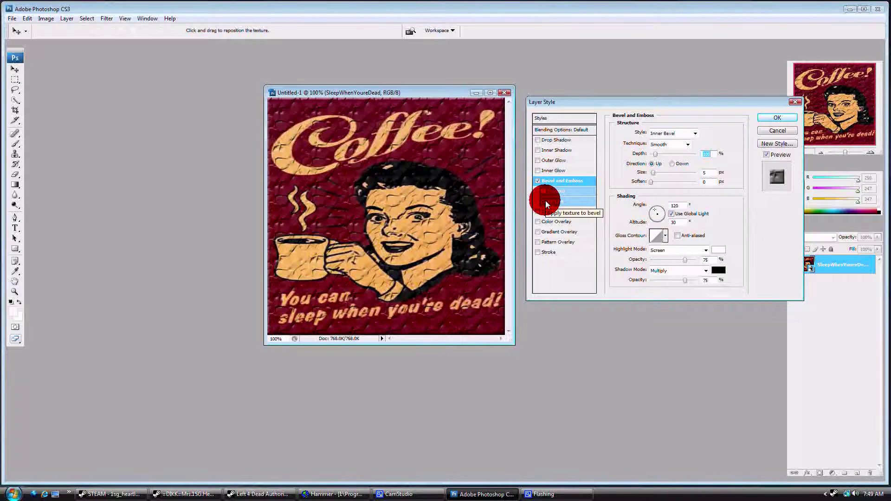
click(545, 201)
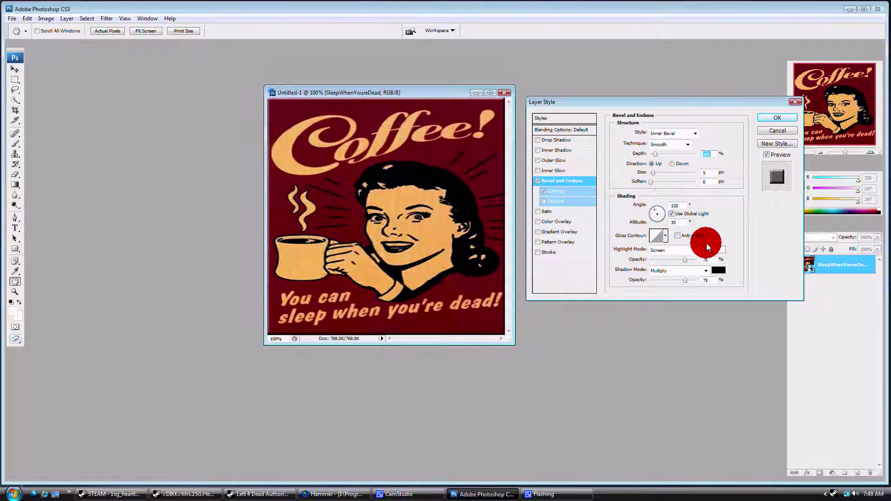
click(666, 238)
click(666, 238)
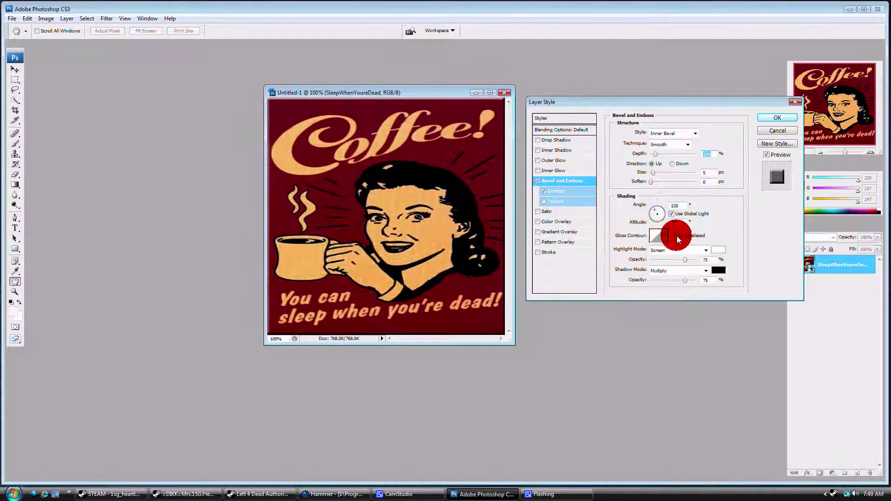
click(778, 119)
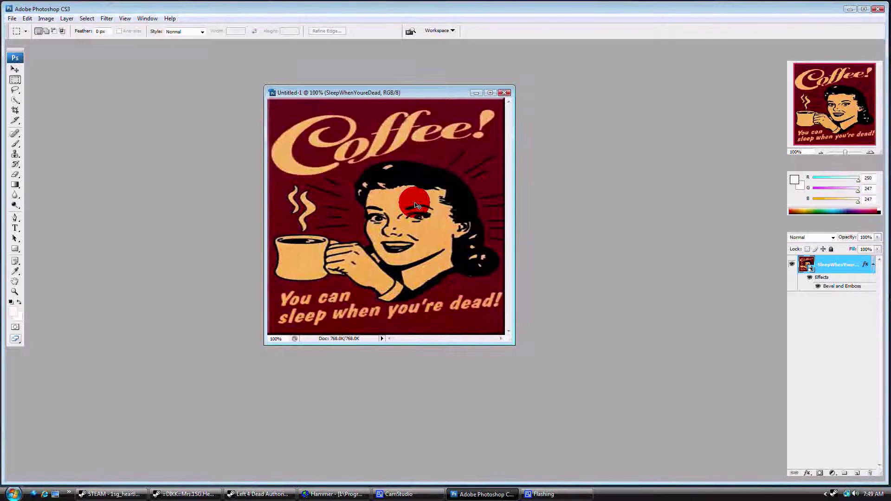
Save the poster as Targa file coffee_diff.tga in I:\custom texts, accepting the Targa options.
key(ctrl+s)
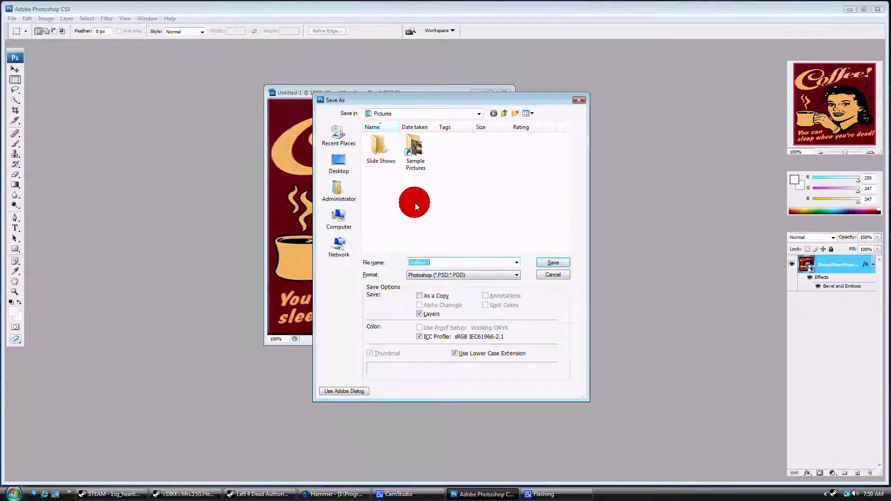
text(coffee_diff)
click(516, 276)
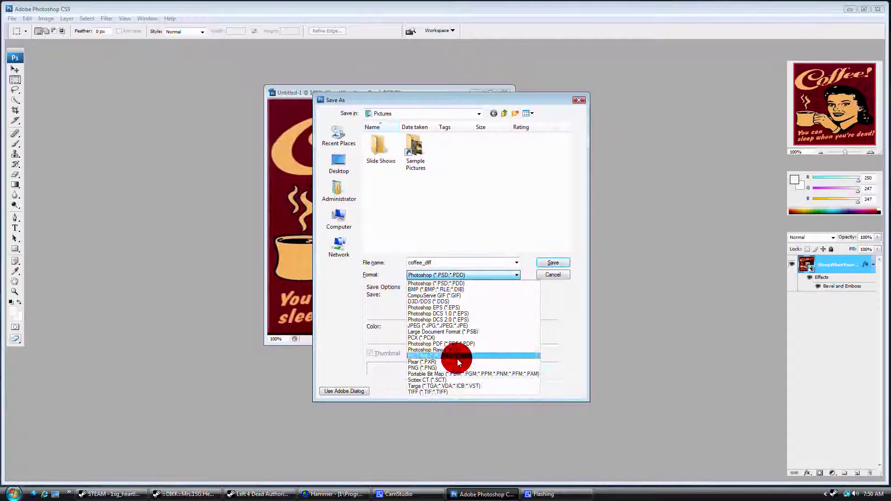
click(452, 386)
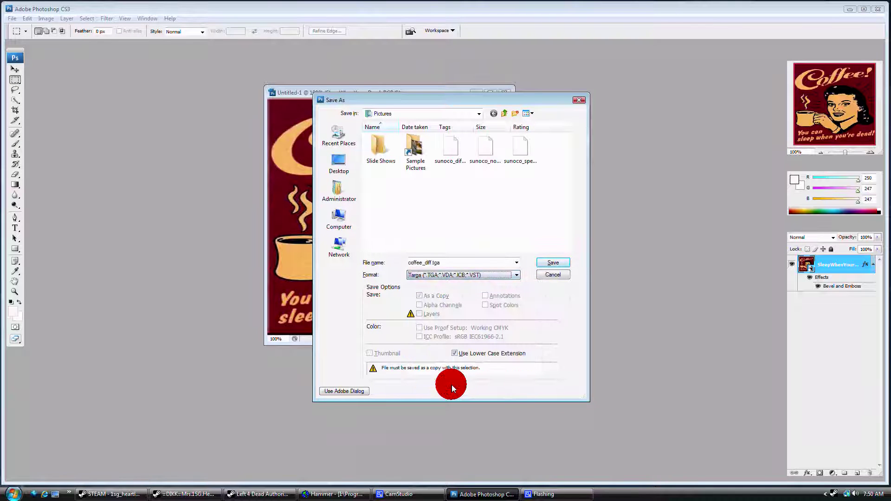
click(343, 217)
click(403, 176)
double_click(403, 176)
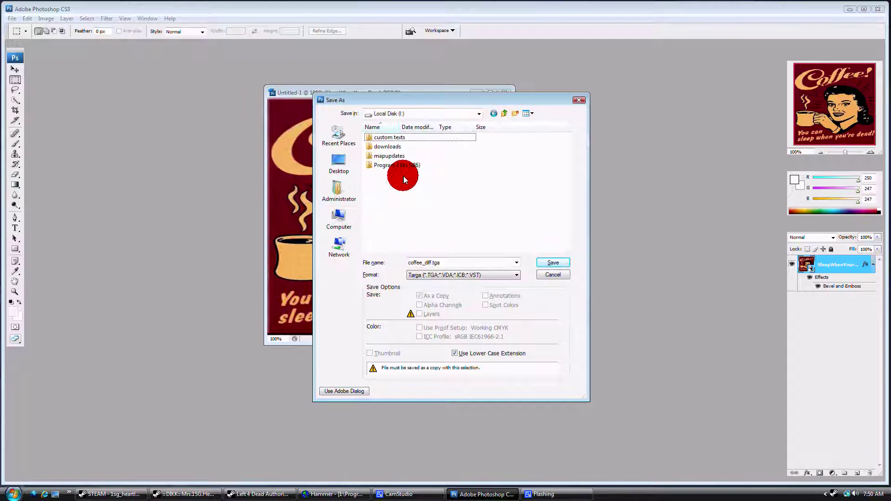
double_click(392, 139)
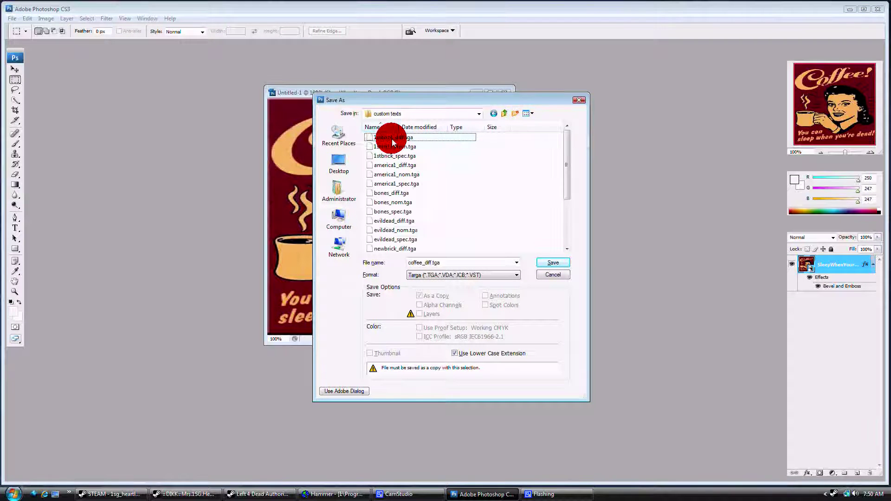
click(559, 265)
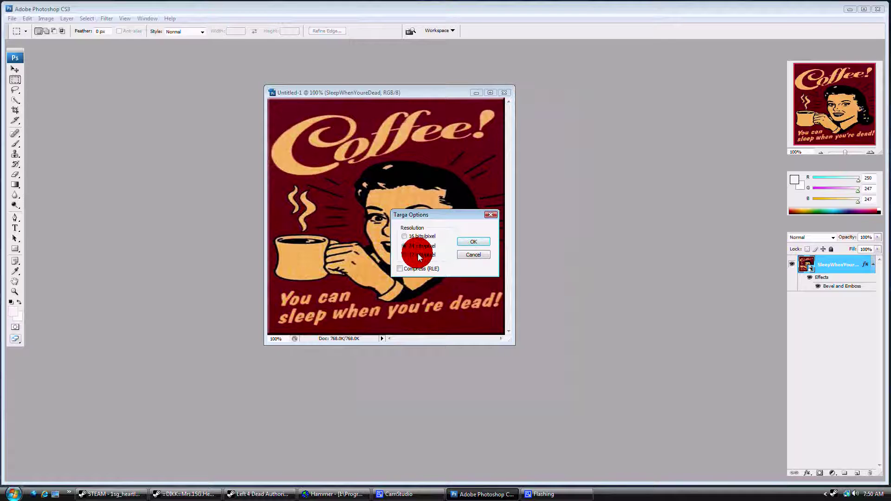
click(473, 241)
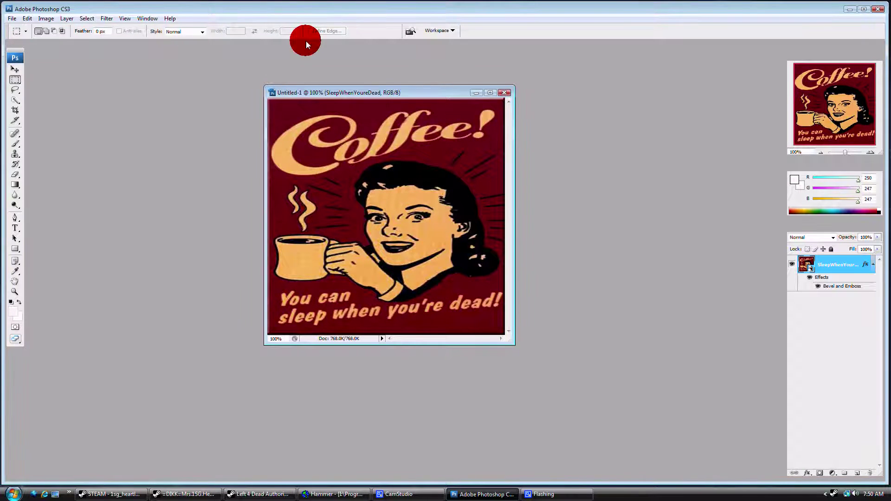
Close Untitled-1 without saving and reopen coffee_diff.tga from the custom texts folder.
click(506, 93)
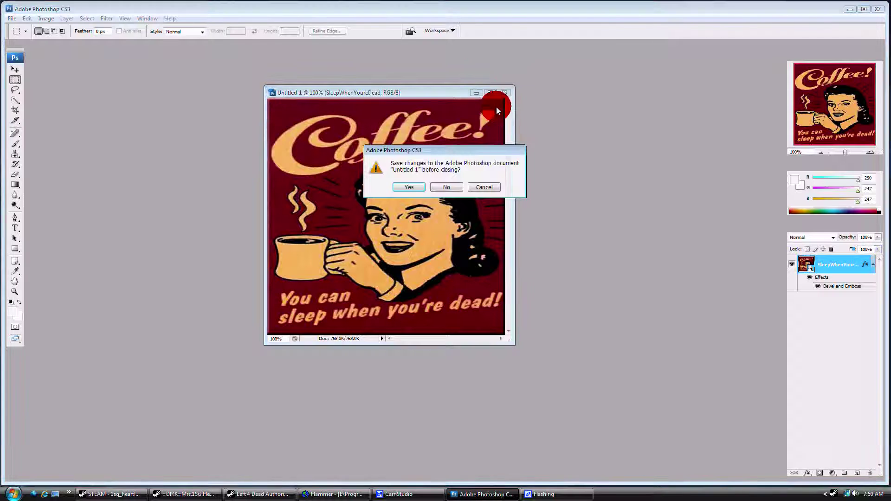
click(451, 187)
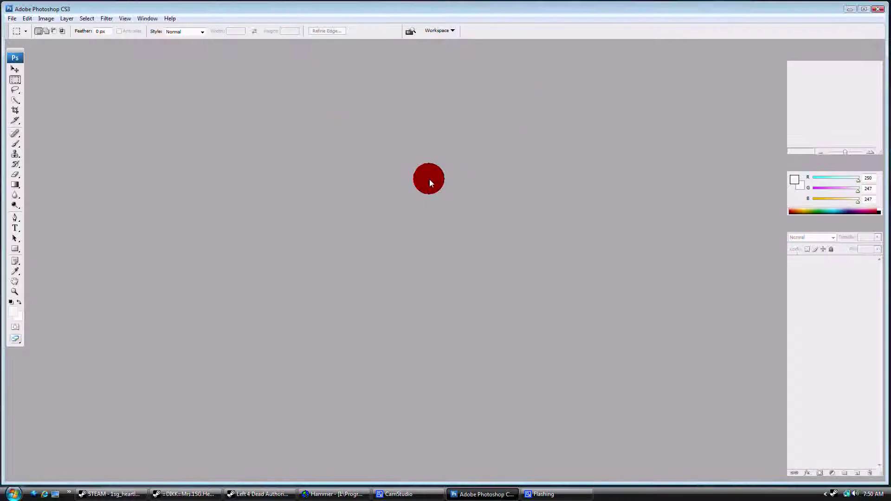
click(12, 19)
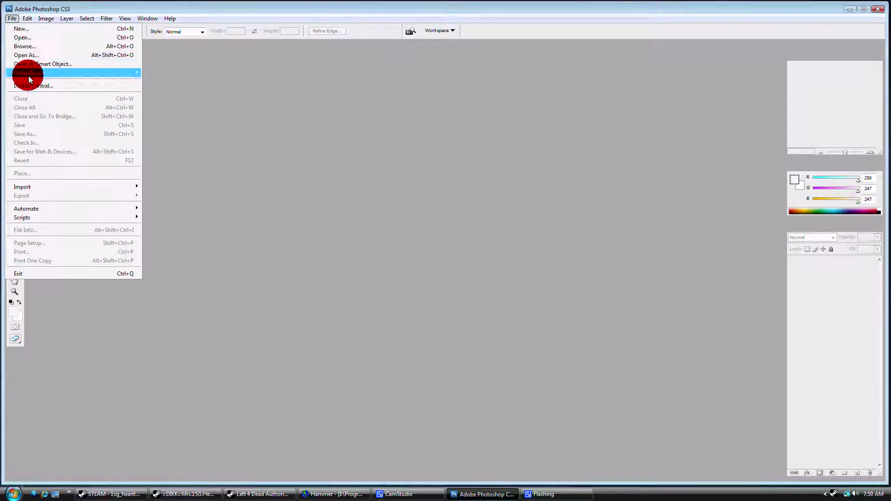
click(35, 39)
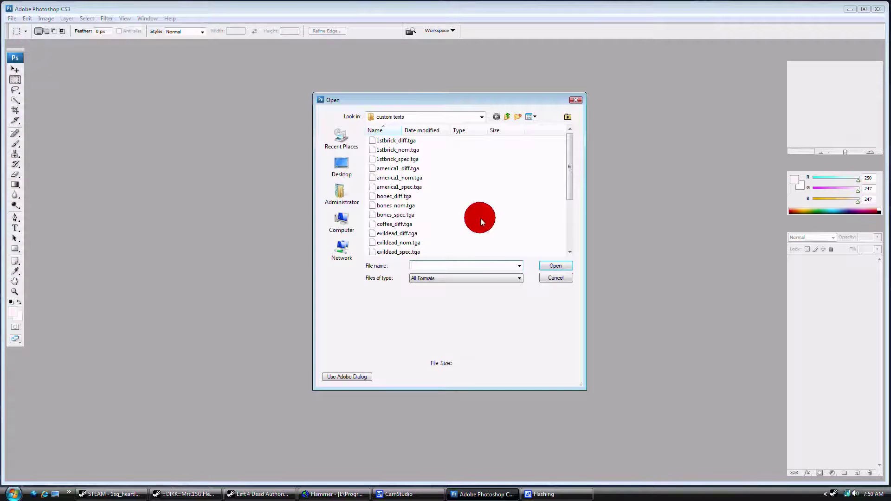
click(422, 210)
double_click(403, 223)
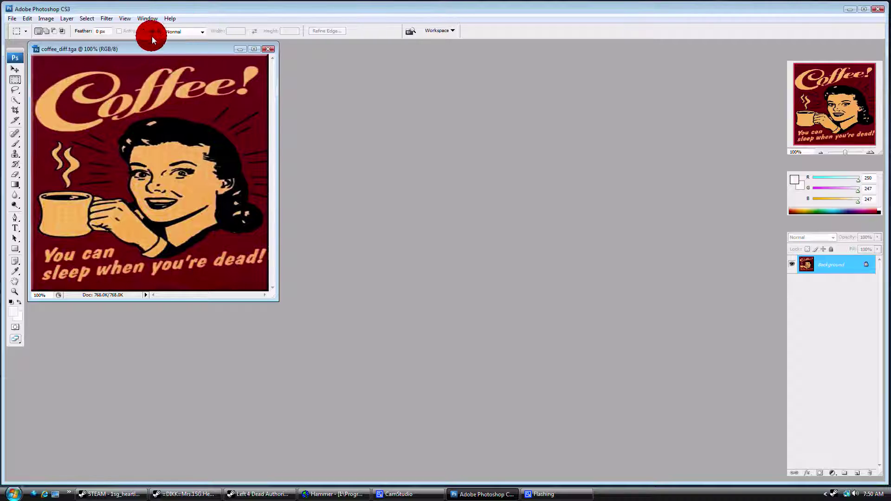
Apply the NVIDIA NormalMapFilter at scale 2 to coffee_diff.tga, checking the result in 3D Preview.
click(107, 19)
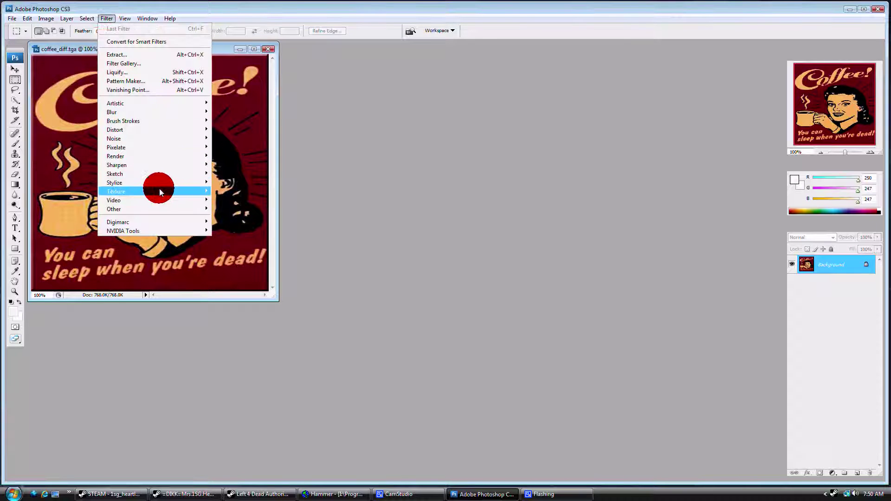
mouse_move(177, 231)
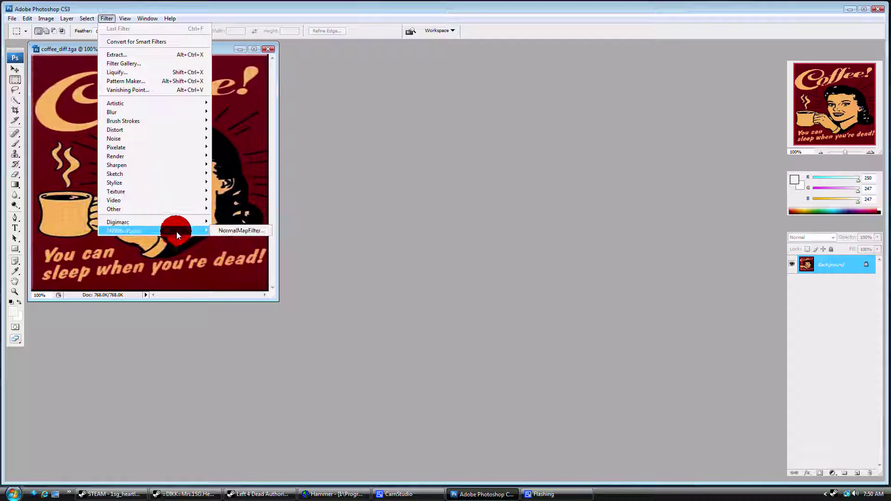
click(244, 231)
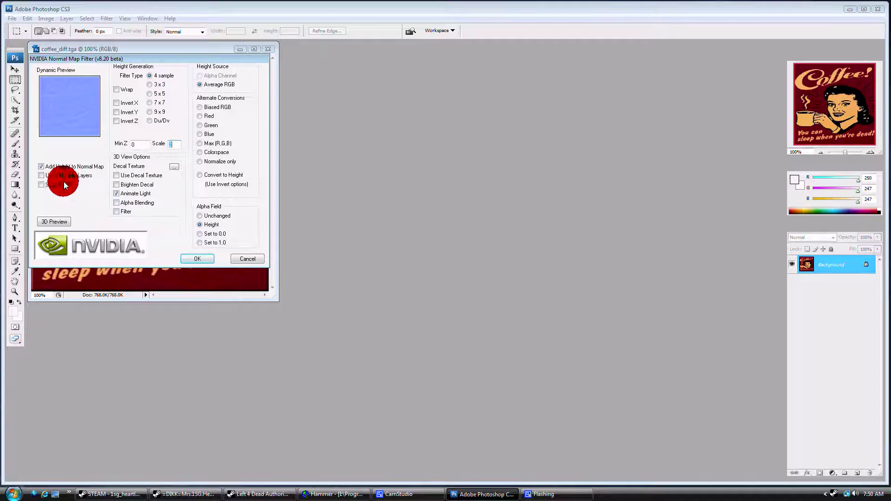
click(55, 221)
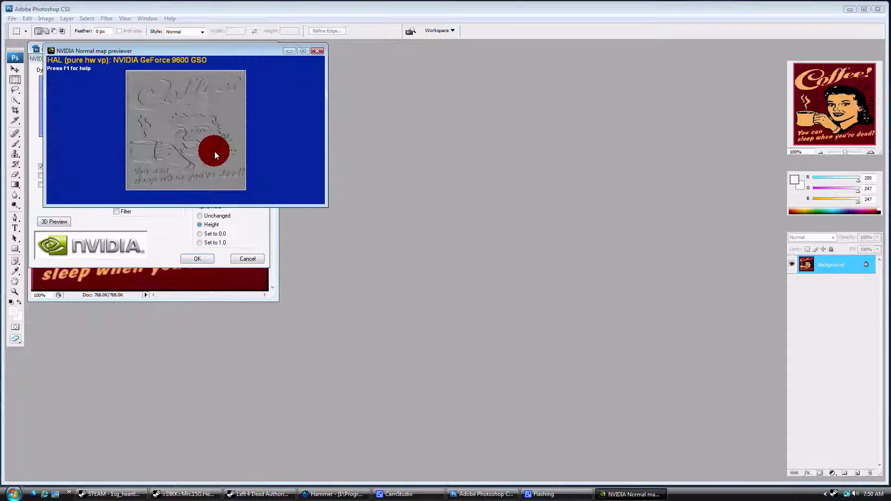
drag(214, 151, 174, 182)
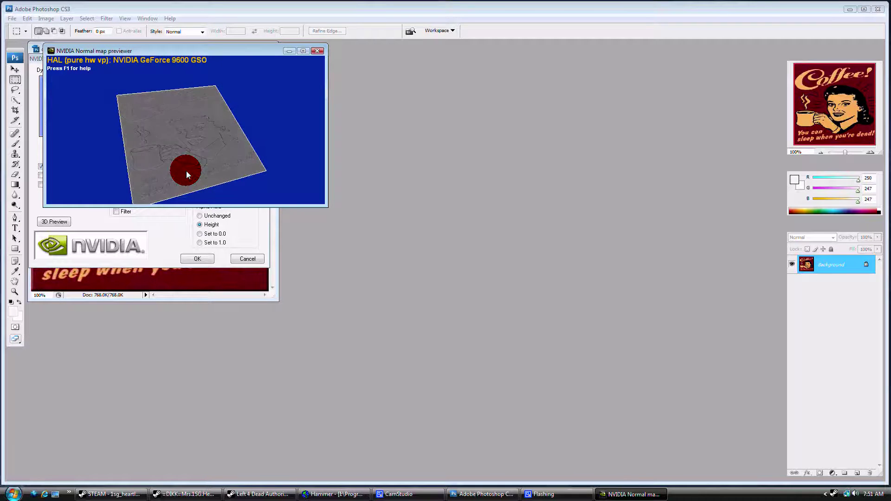
click(318, 51)
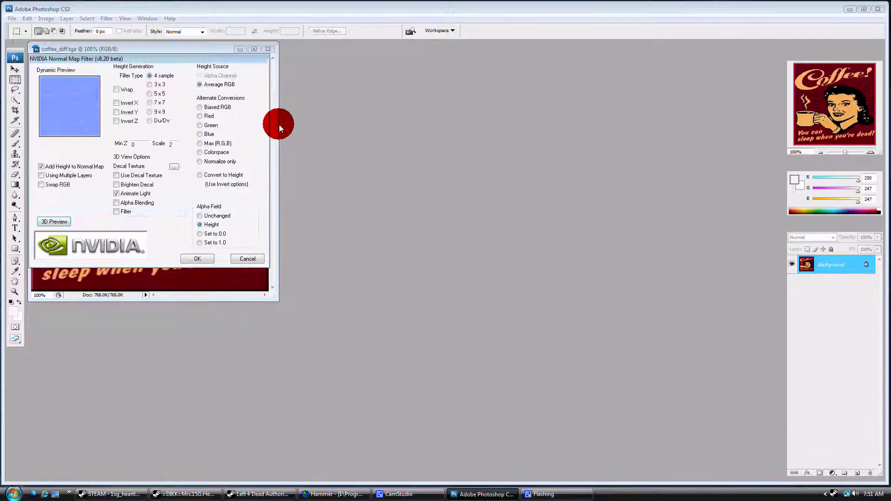
click(189, 257)
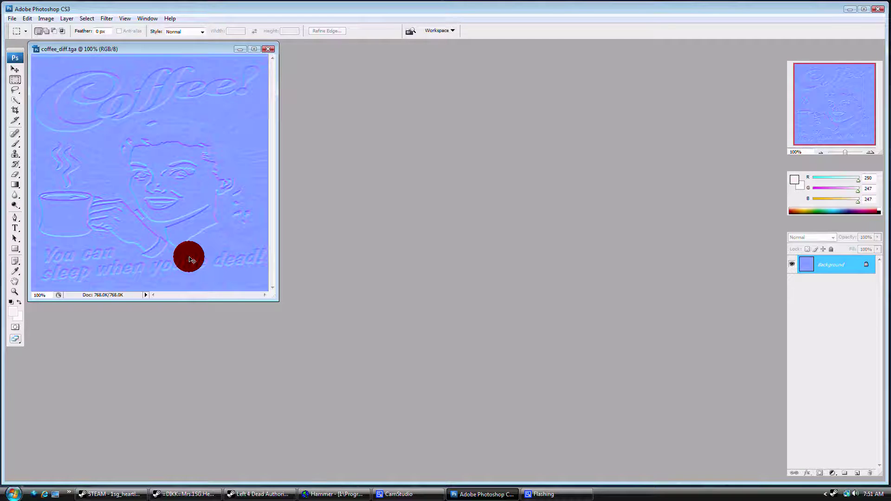
Save the normal map as coffee_nom.tga, a 32 bits/pixel Targa.
key(ctrl+shift+s)
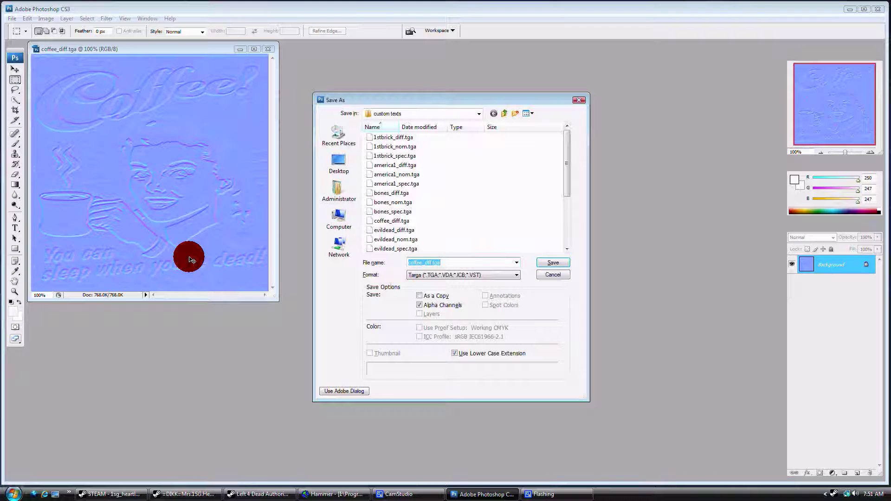
click(431, 260)
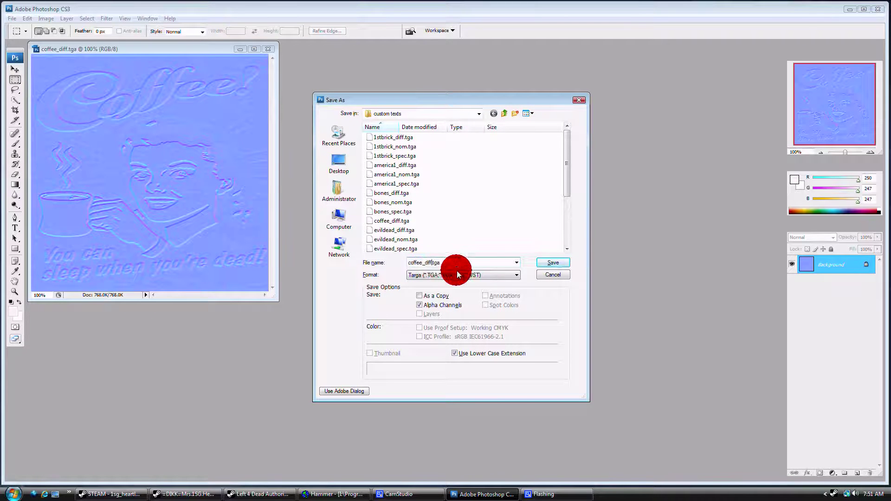
key(BackSpace)
key(BackSpace)
key(BackSpace)
key(BackSpace)
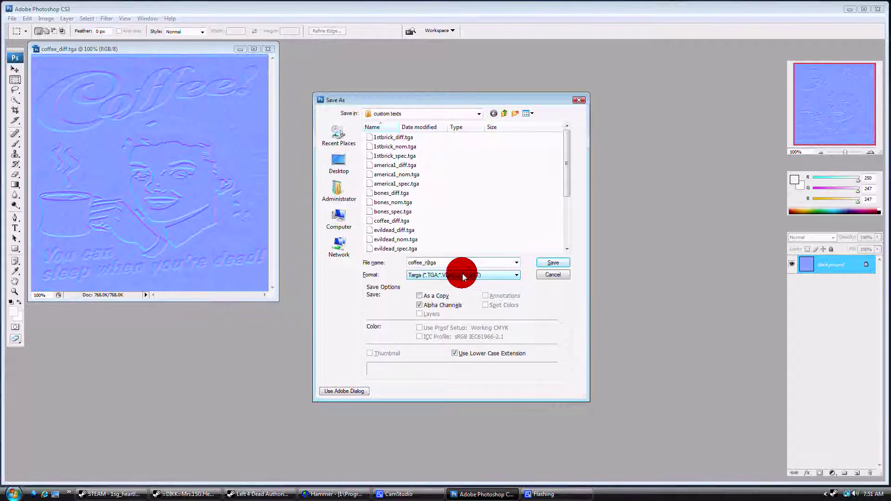
text(nom)
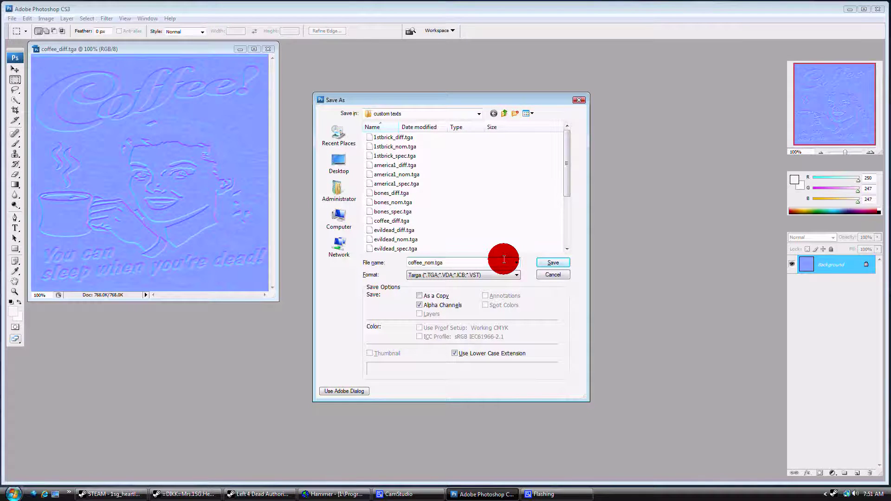
click(552, 262)
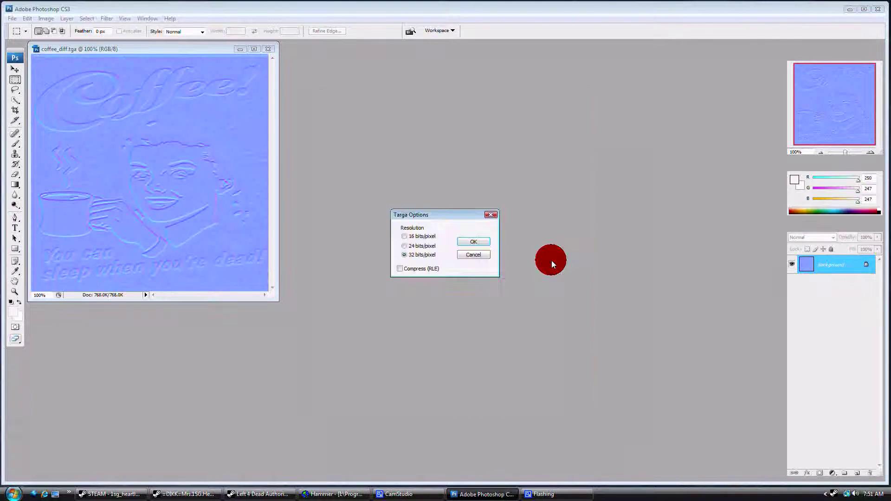
click(468, 241)
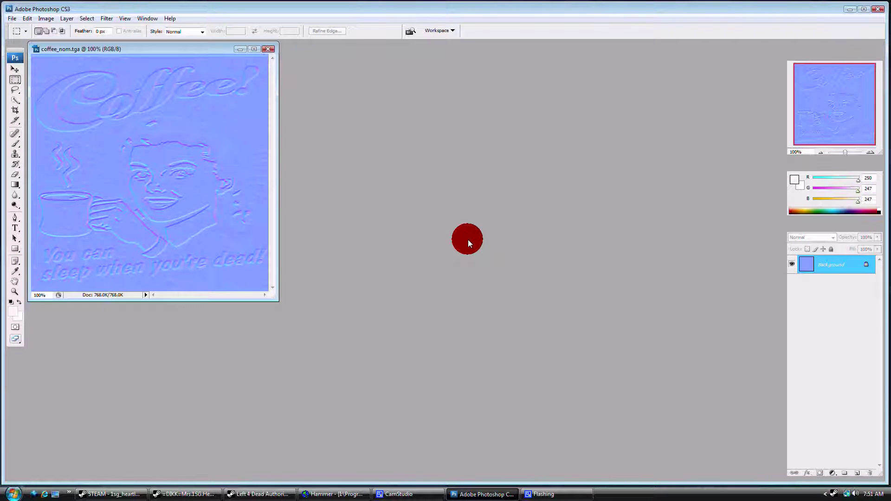
Apply Levels with a raised black input, gamma 9.99 and output white 30 to darken the image to near-black.
key(ctrl+l)
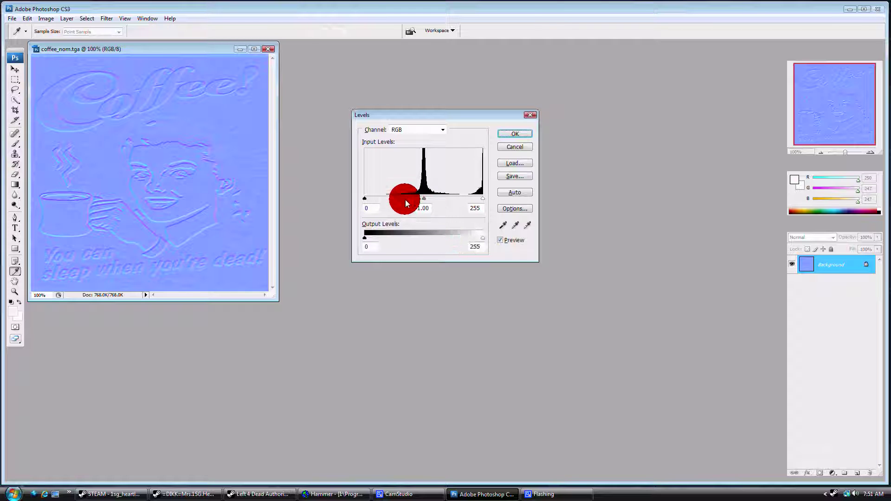
drag(361, 199, 425, 198)
click(474, 197)
drag(482, 198, 426, 198)
click(482, 238)
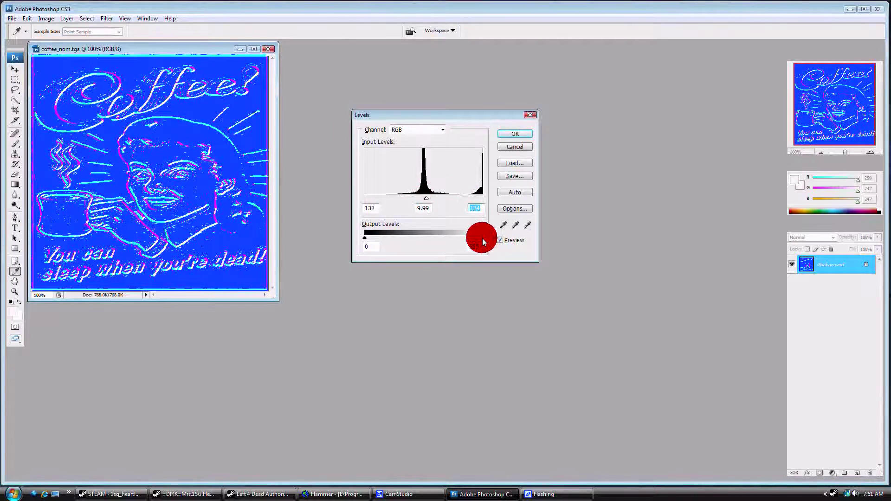
drag(483, 239, 355, 241)
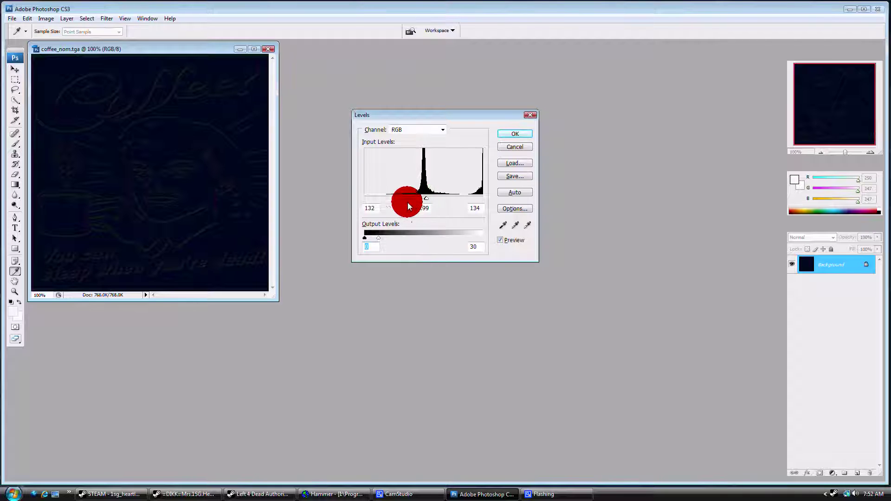
drag(426, 199, 490, 203)
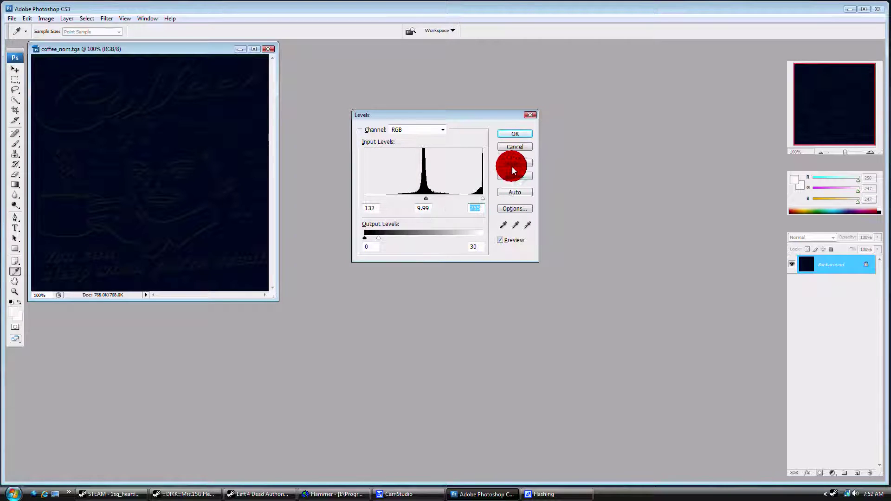
click(525, 135)
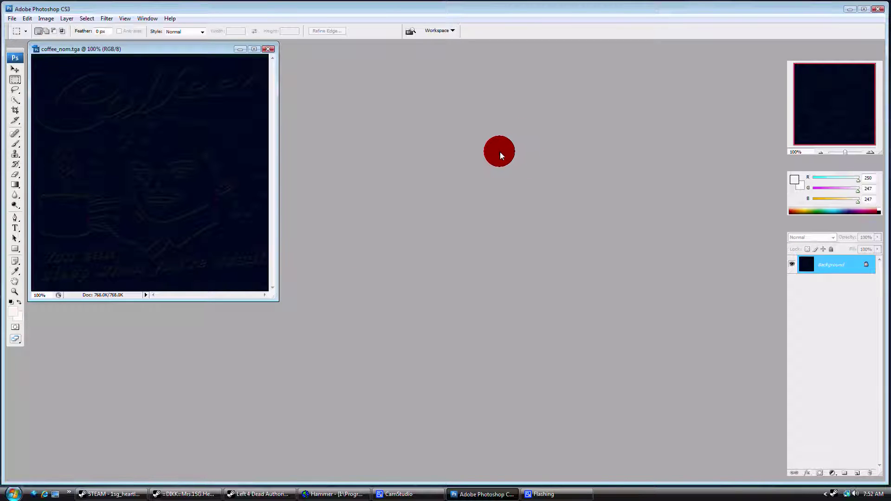
Save the darkened image as coffee_spec.tga, a 32 bits/pixel Targa.
key(ctrl+shift+s)
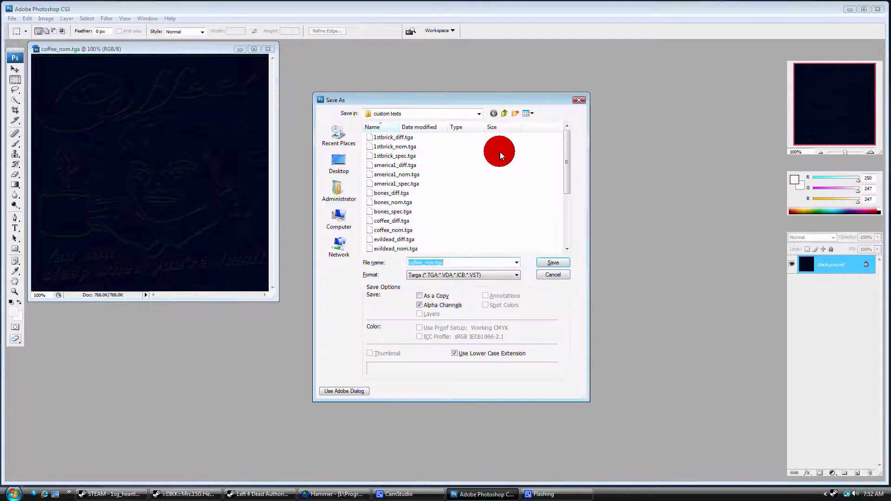
click(436, 264)
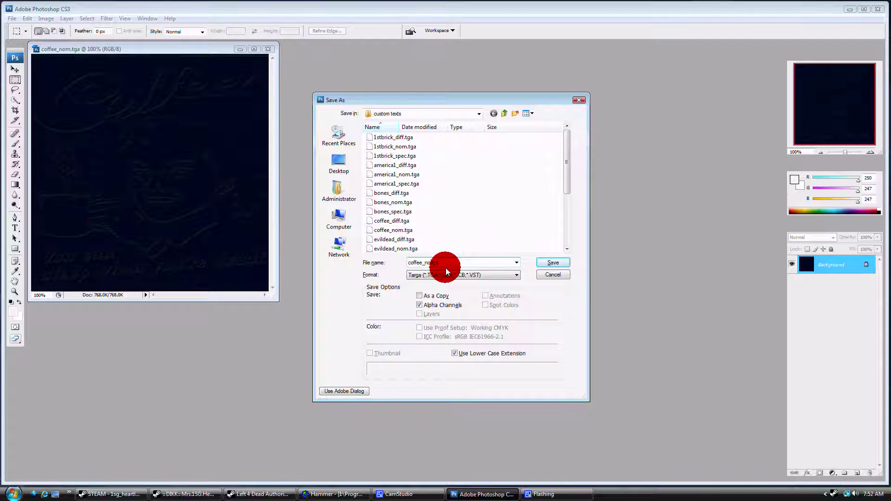
key(BackSpace)
text(spec)
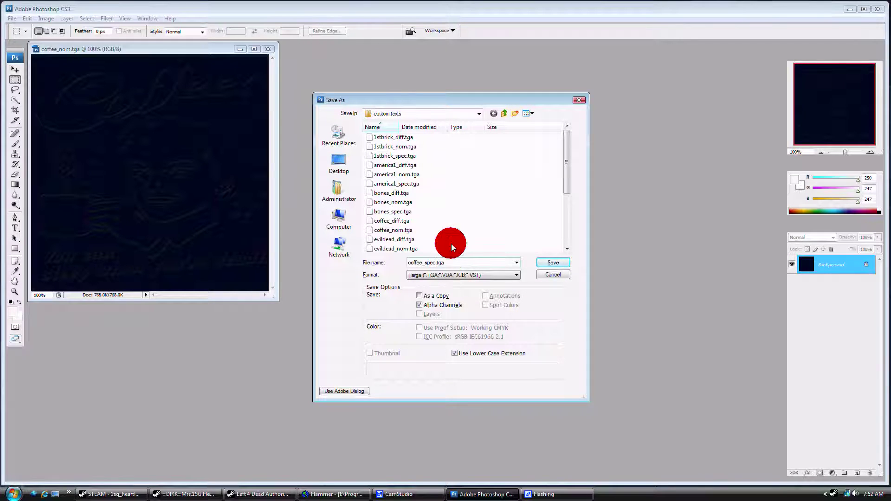
click(551, 263)
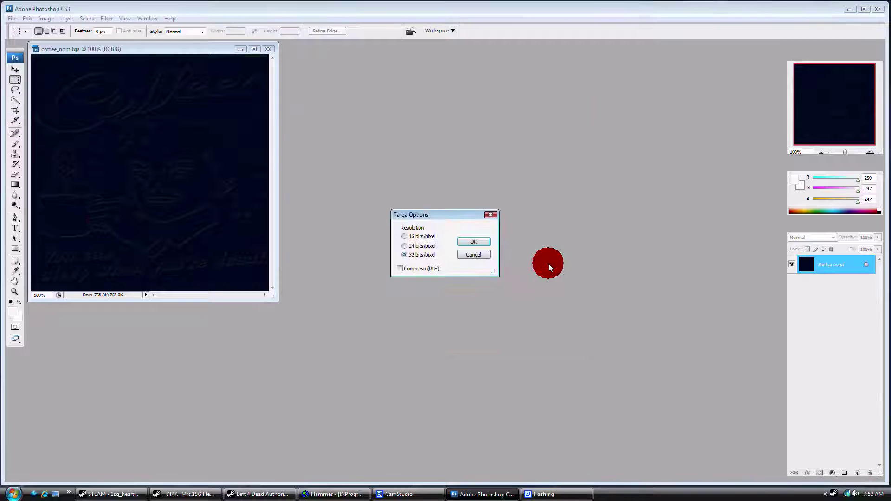
click(469, 241)
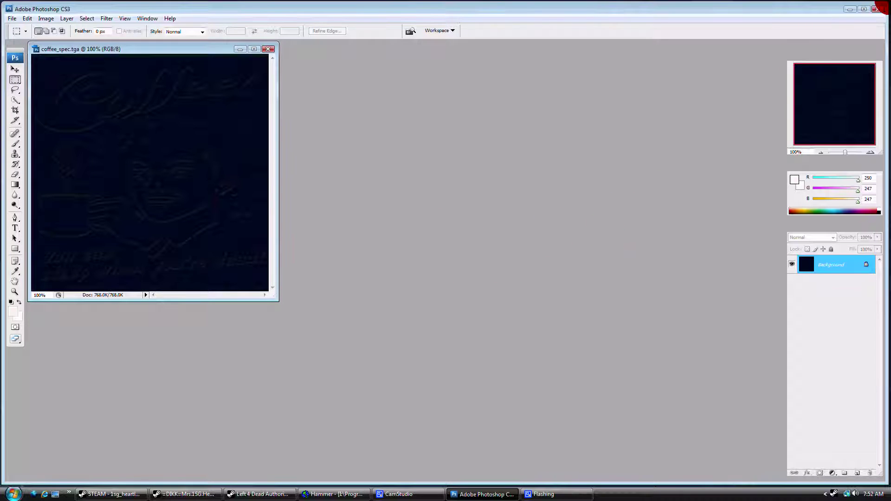
Quit Photoshop, launch 360g from the desktop and move its window aside.
click(879, 9)
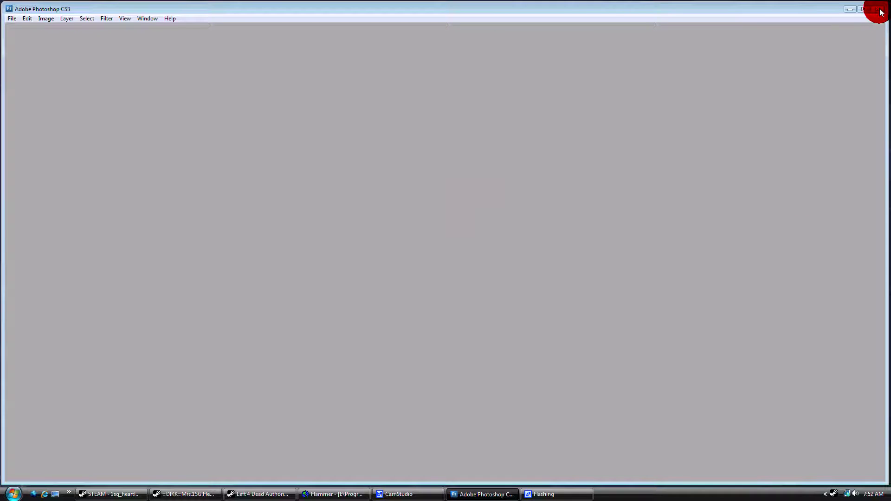
double_click(62, 13)
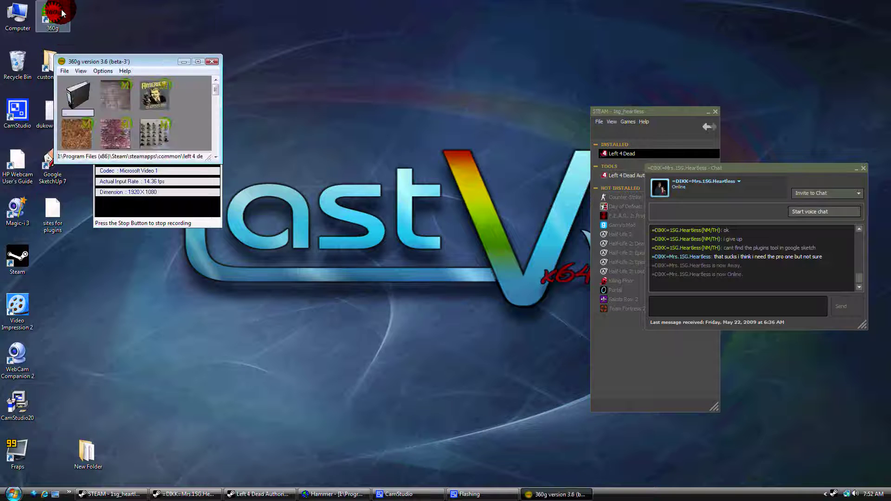
drag(145, 60, 396, 60)
Open 360g's Set Working Directory Path chooser, cancel it unchanged, and reposition the window.
click(313, 71)
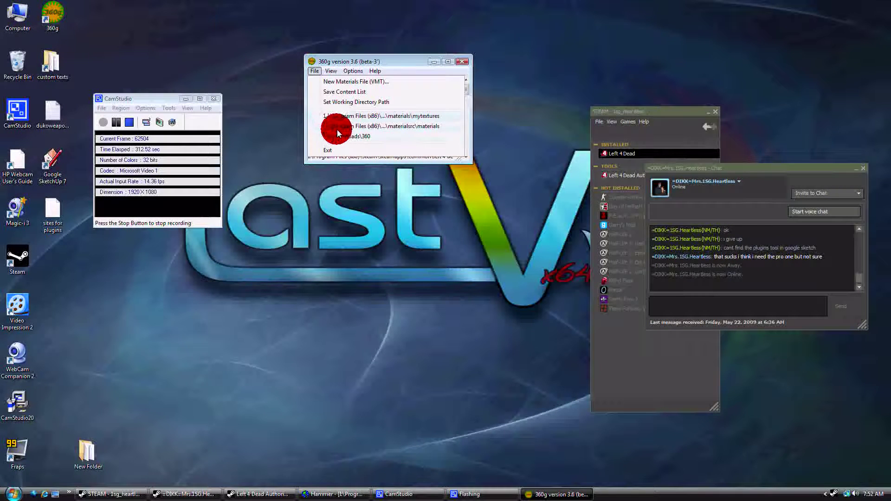
click(344, 98)
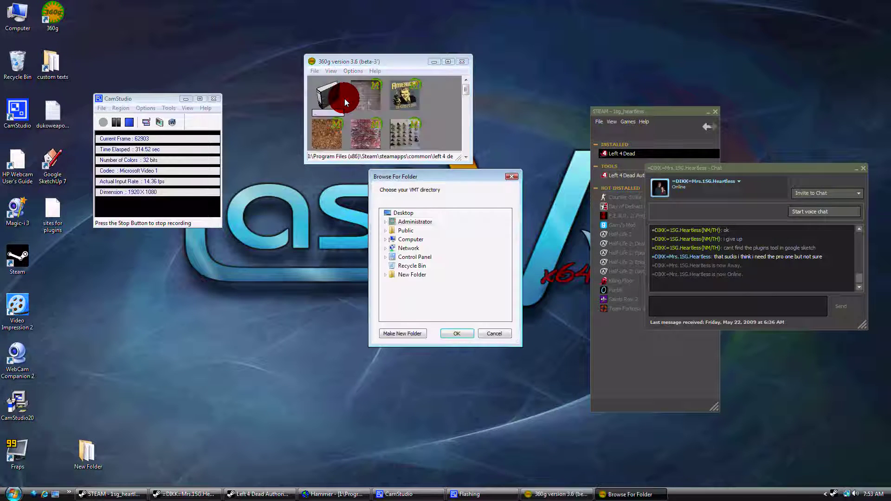
click(504, 334)
click(431, 93)
drag(464, 87, 467, 142)
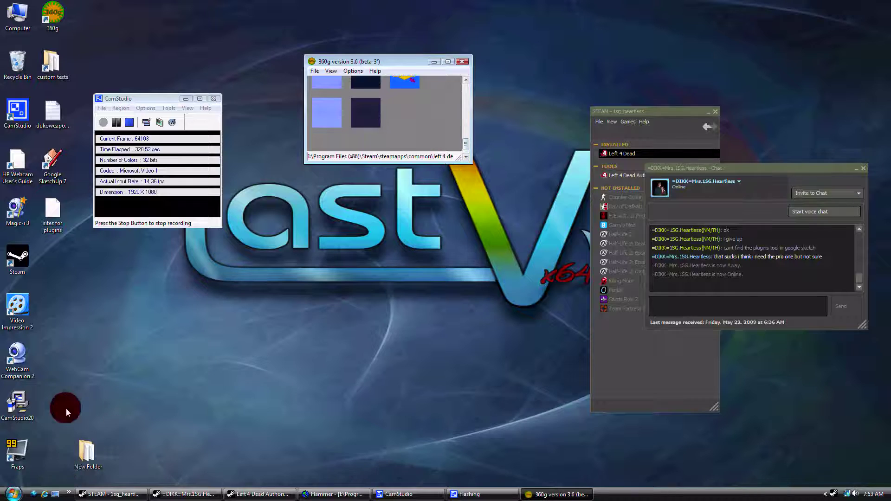
Drop the three america1 TGA files from custom texts into 360g, allowing overwrites.
double_click(48, 79)
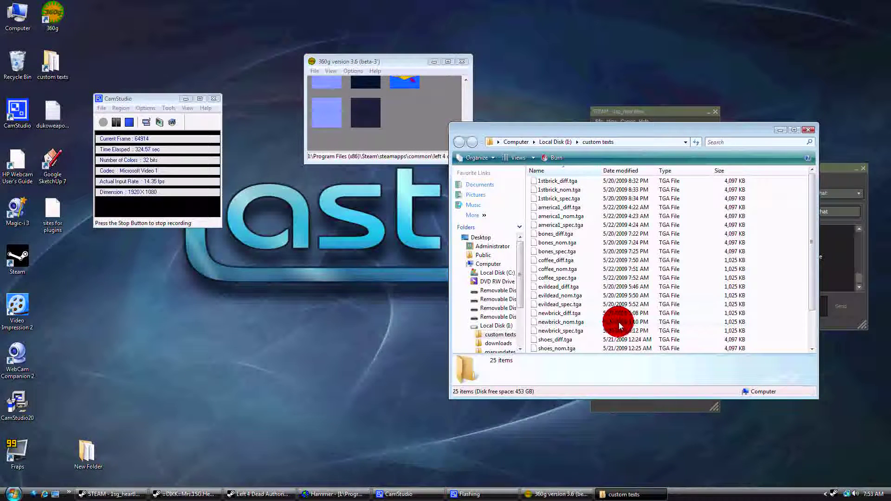
click(575, 209)
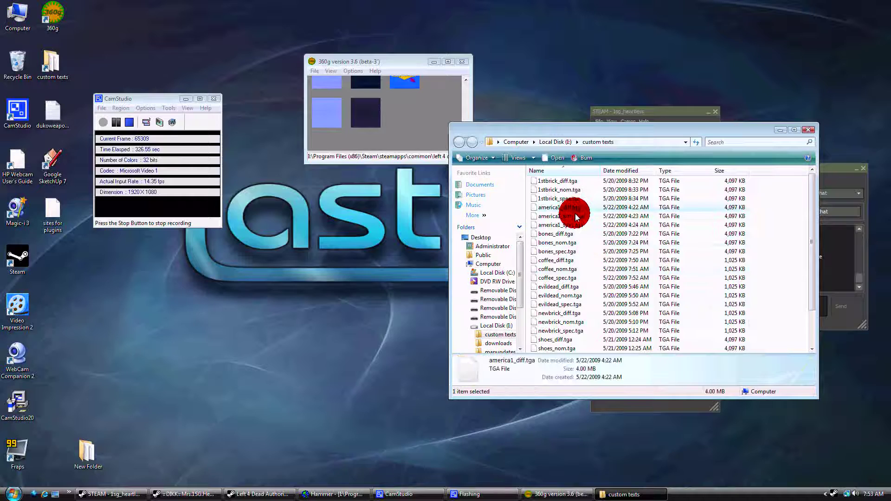
shift+click(576, 224)
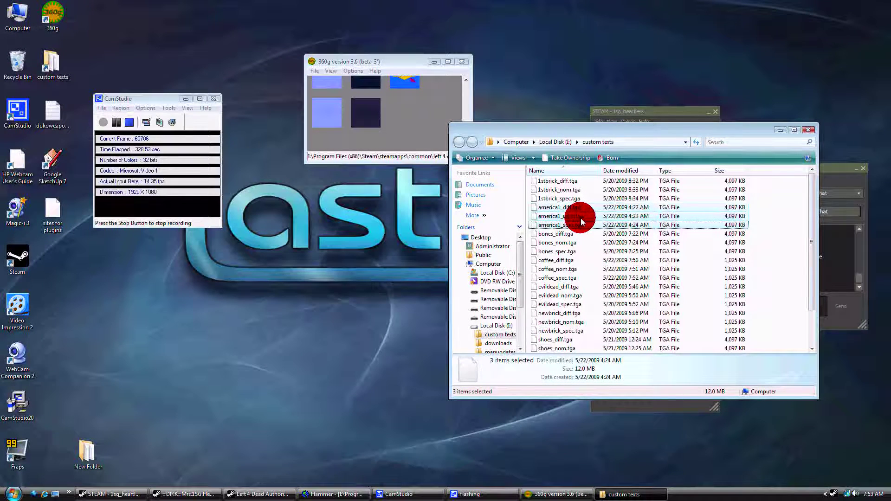
drag(582, 218, 411, 133)
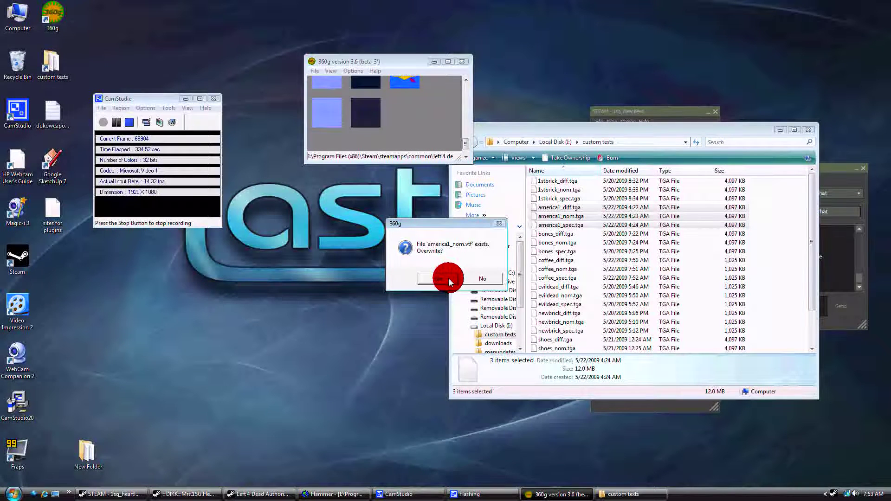
click(491, 280)
click(491, 280)
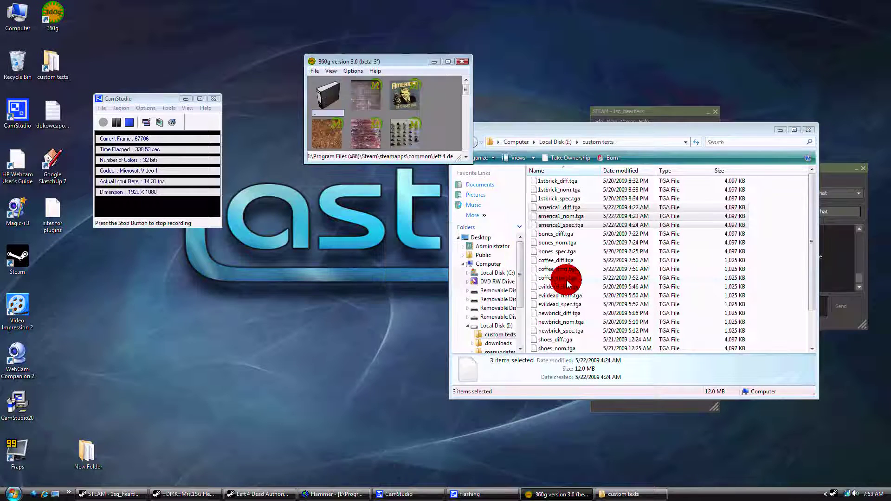
Drop the coffee diff, nom and spec TGAs into 360g and select coffee_diff.
click(593, 286)
scroll(594, 286, down, 2)
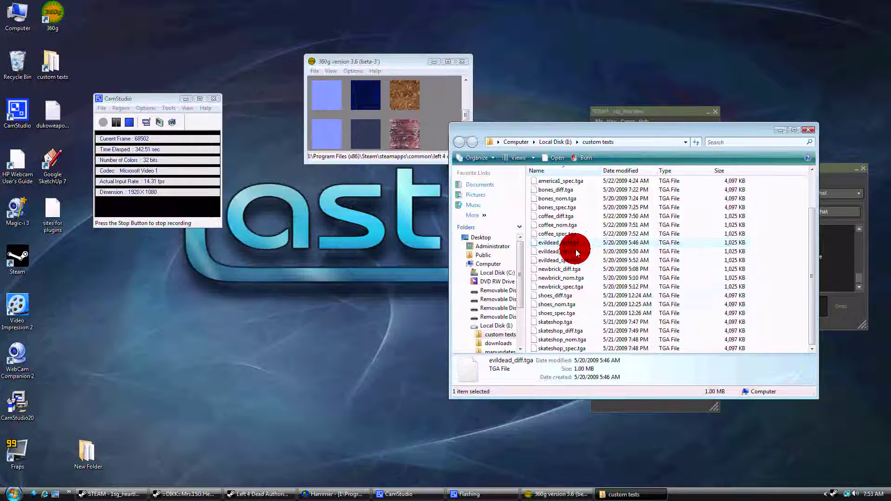
click(575, 216)
key(shift+Down)
key(shift+Down)
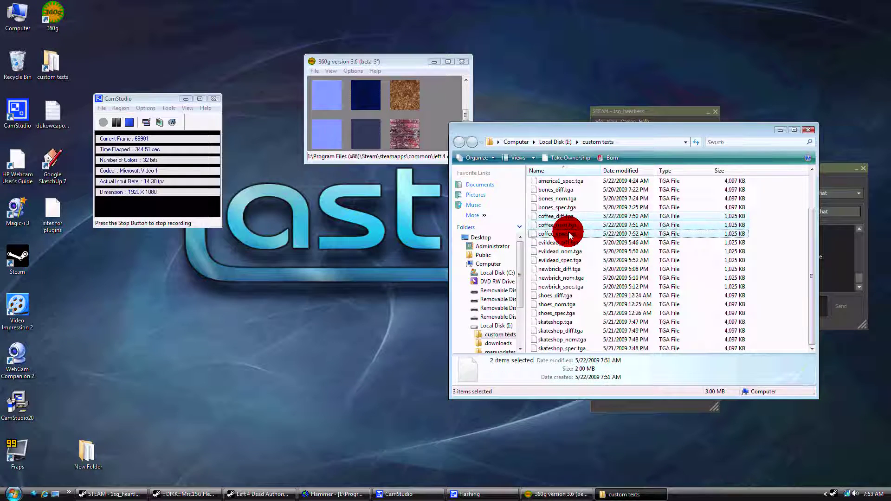
drag(572, 228, 557, 226)
drag(459, 191, 436, 133)
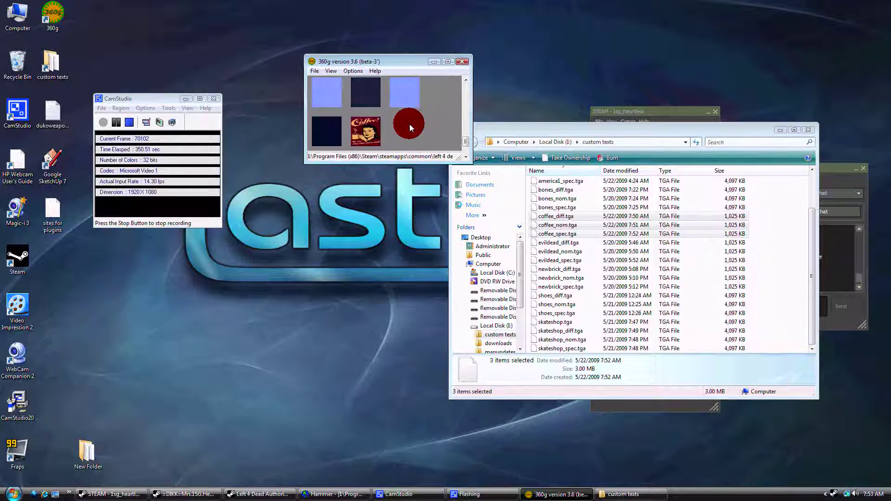
click(358, 128)
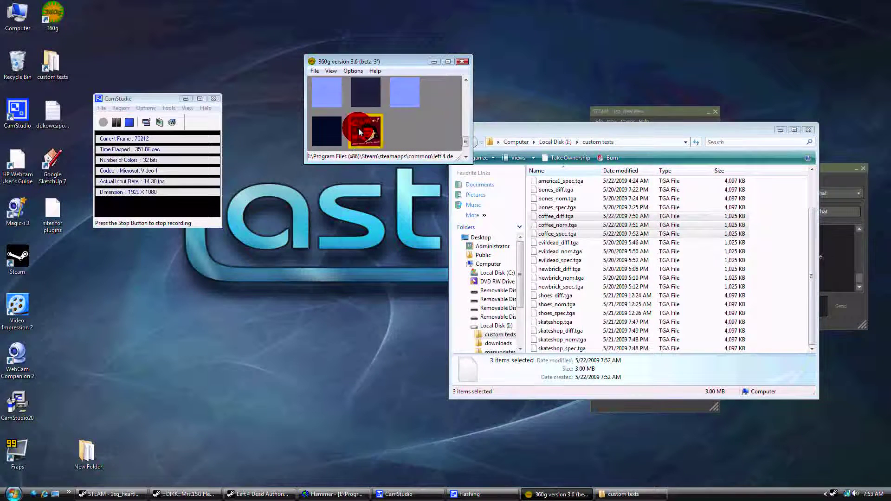
Create a coffee_diff material with the Light Mapped Generic shader and paper surface.
click(314, 72)
click(329, 80)
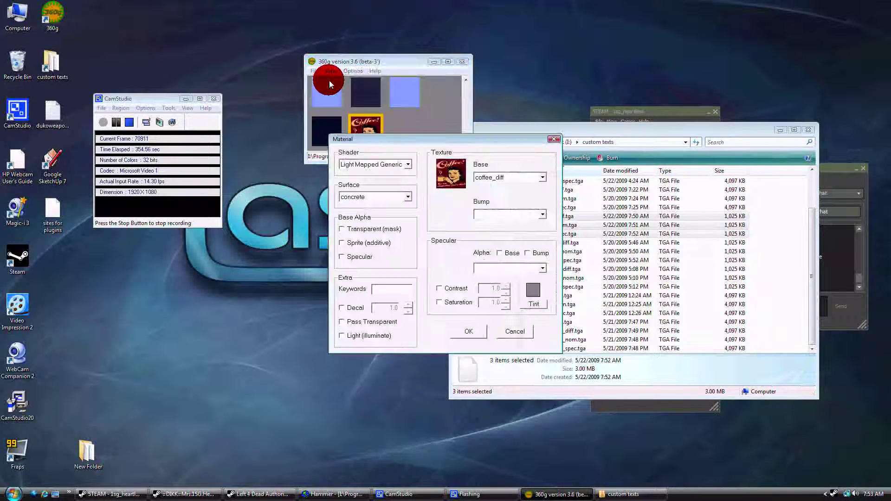
click(408, 165)
click(408, 166)
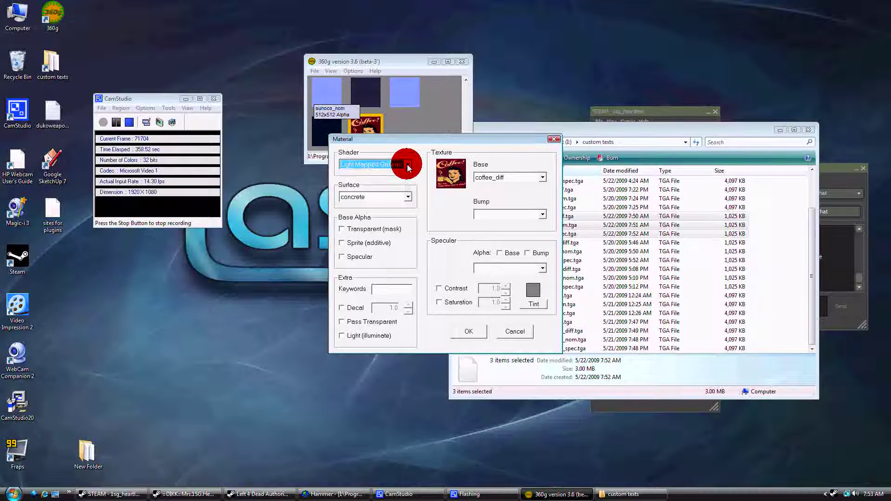
click(408, 197)
scroll(393, 233, down, 10)
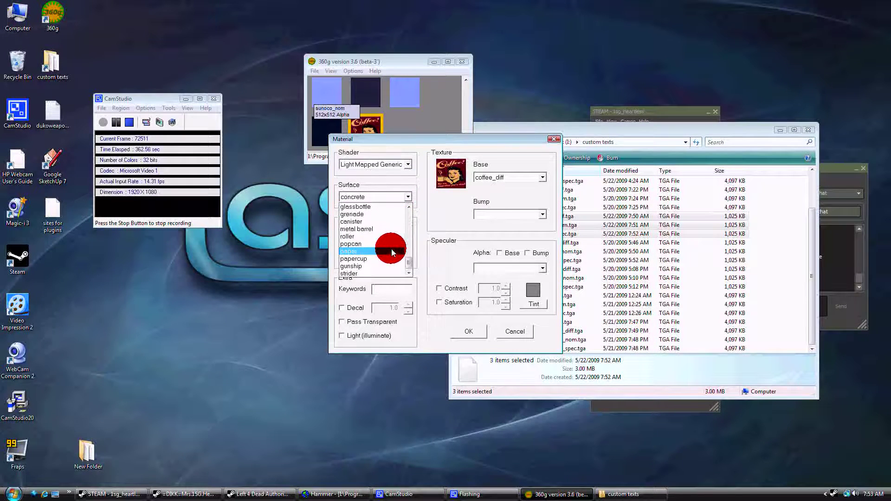
click(391, 250)
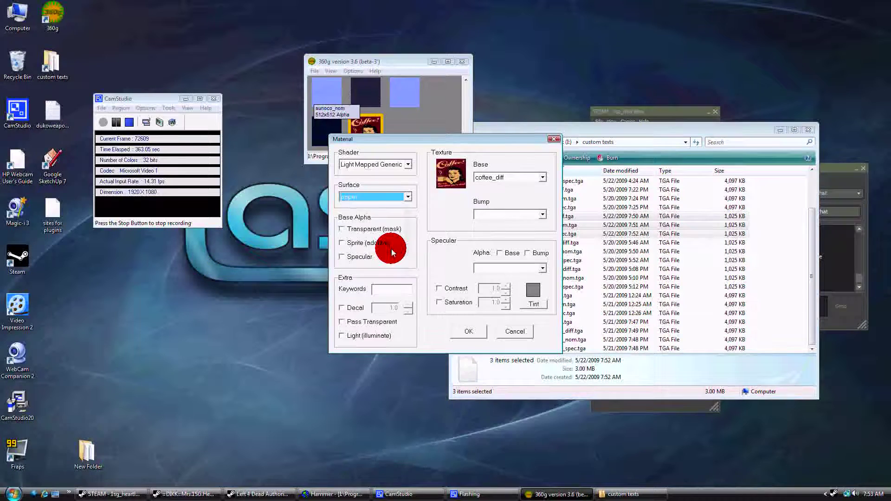
Set bump to coffee_nom, specular to coffee_spec, with contrast, saturation and grey tint.
click(538, 214)
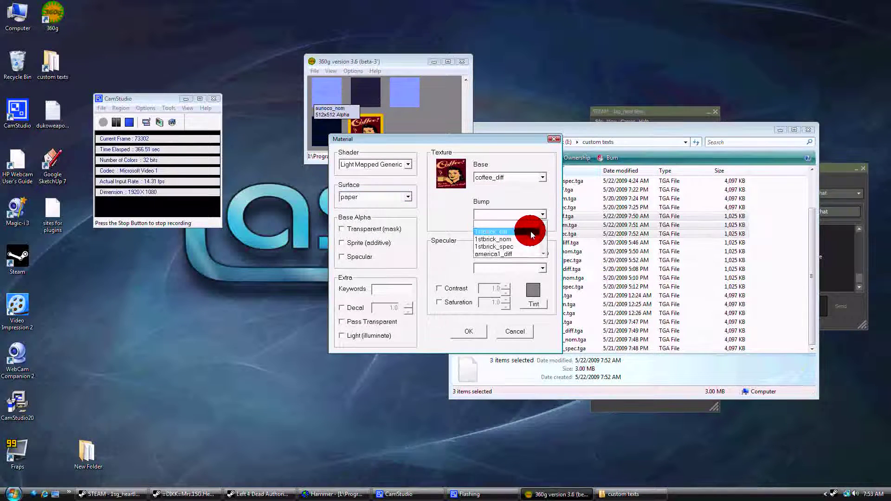
scroll(526, 241, down, 5)
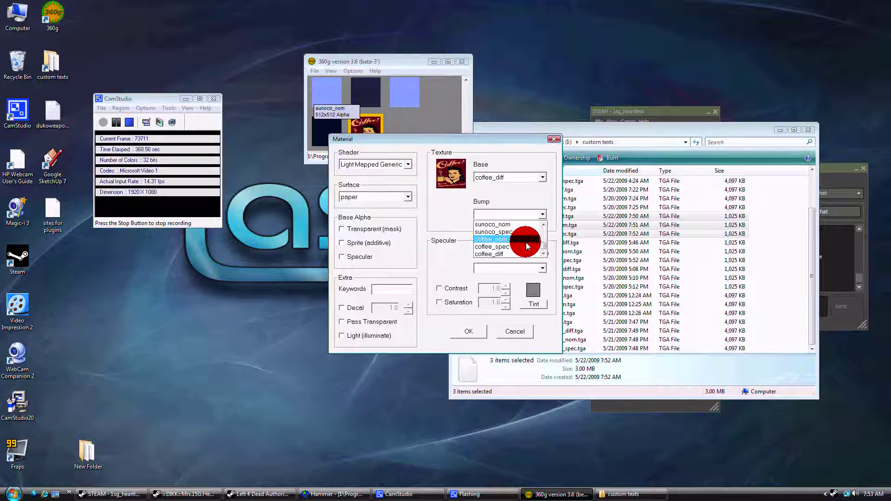
click(525, 240)
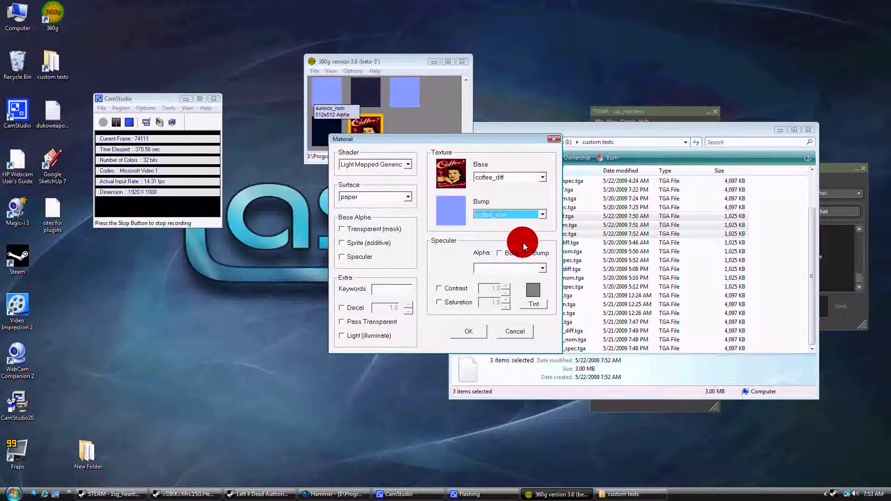
click(528, 268)
scroll(529, 291, down, 5)
click(522, 301)
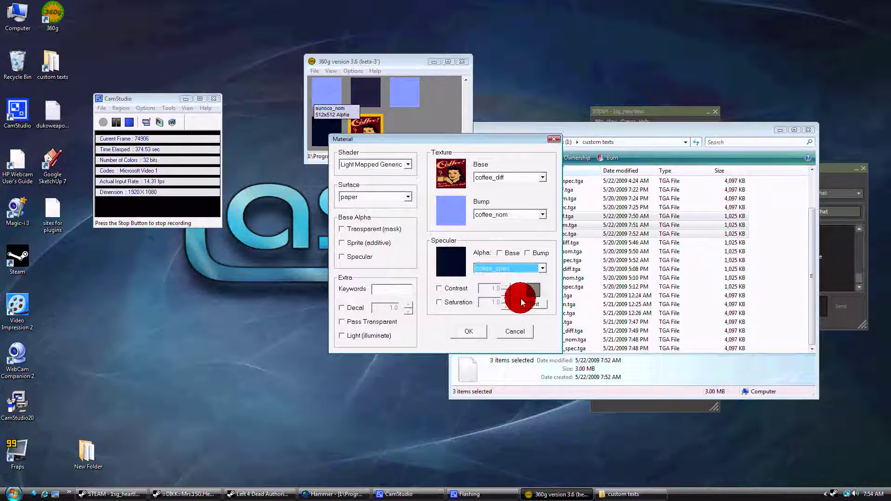
click(438, 291)
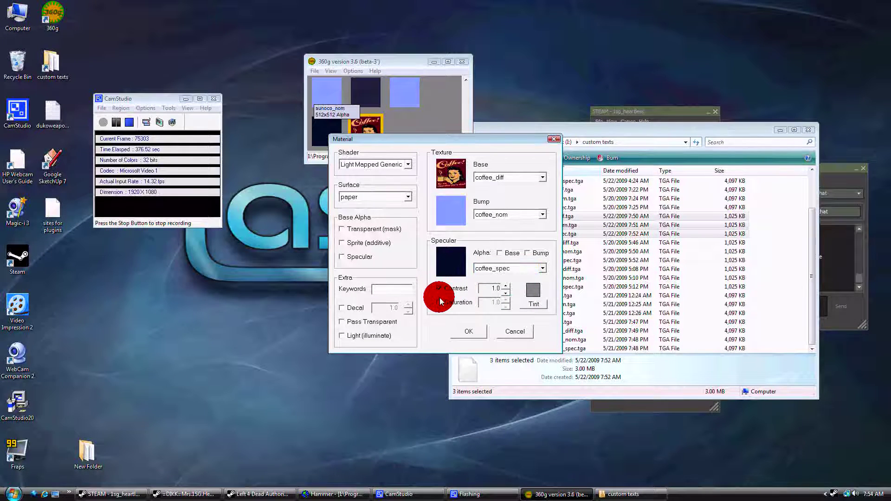
click(440, 300)
click(534, 307)
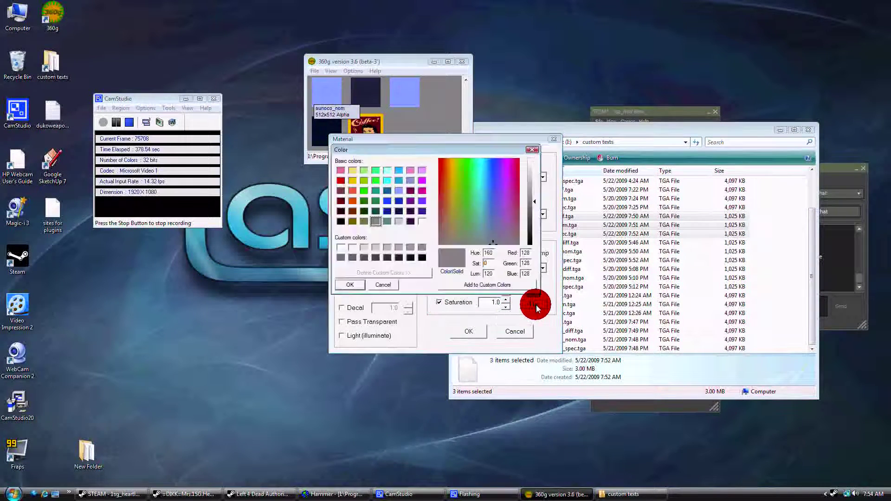
click(396, 287)
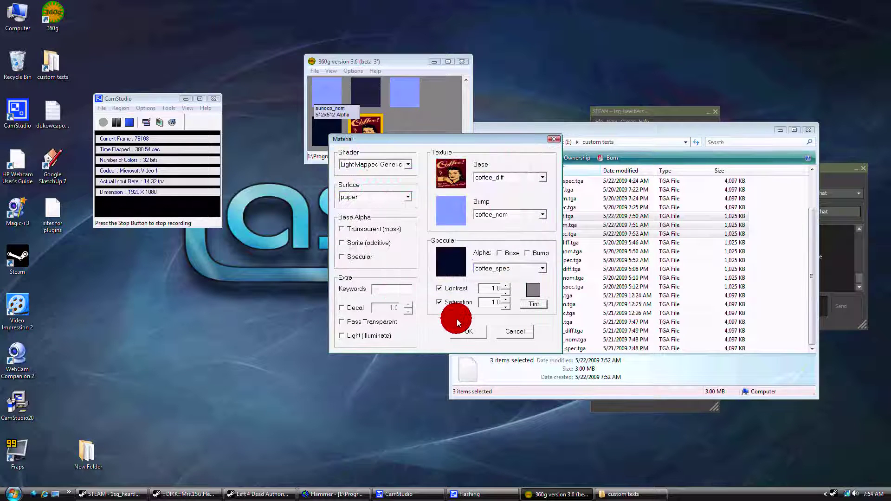
Confirm the coffee material, browse the 360g thumbnails, and switch to the Hammer editor.
click(469, 331)
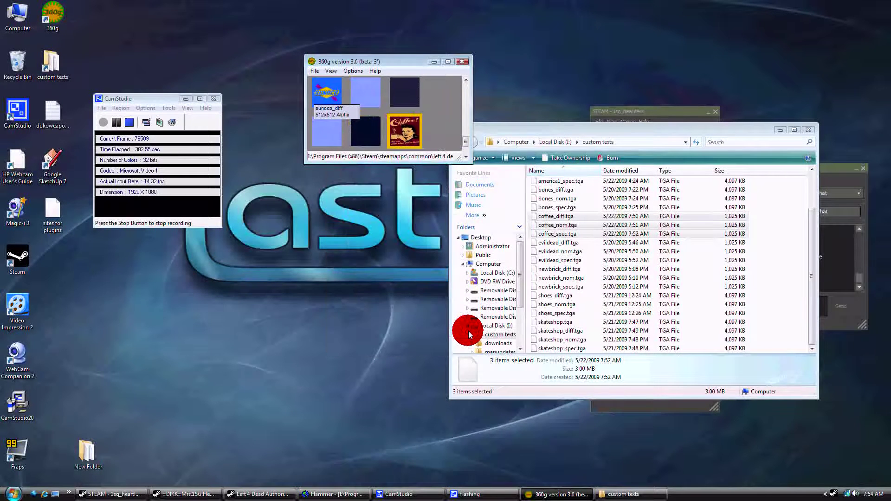
scroll(448, 126, up, 3)
scroll(447, 126, up, 3)
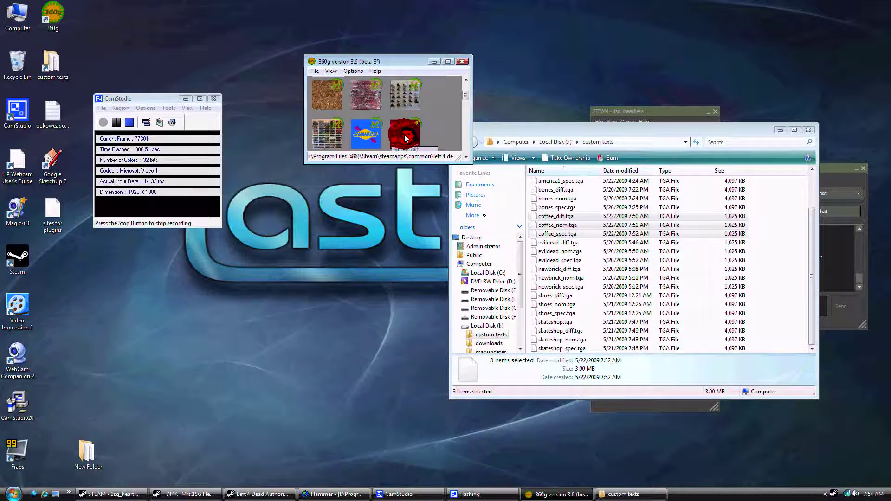
scroll(426, 134, down, 1)
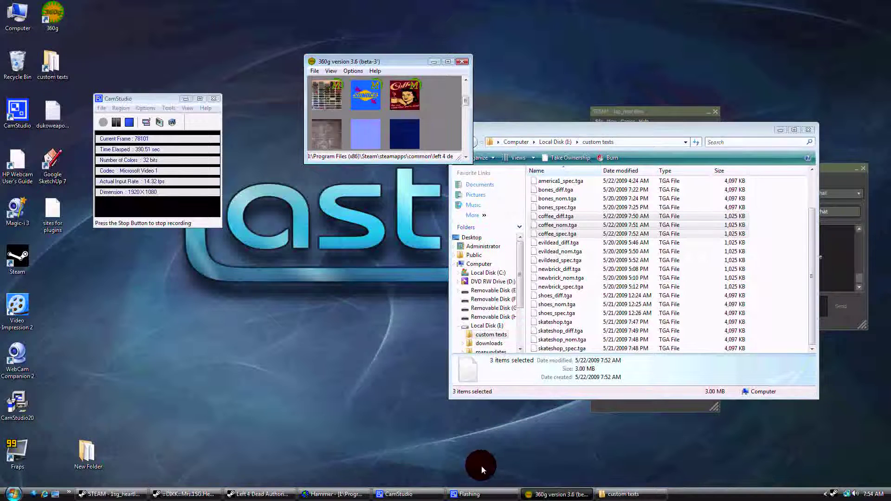
click(327, 494)
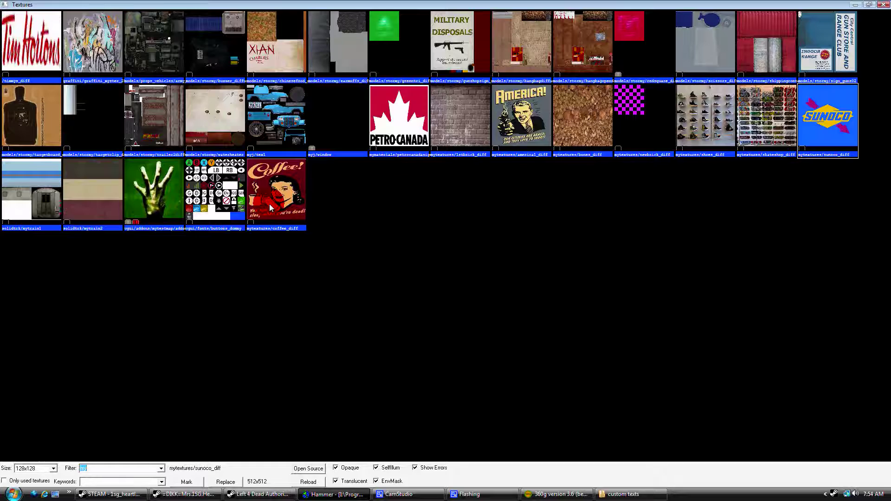
Make mytextures/coffee_diff the current texture and fly the camera to the Sunoco billboard.
click(270, 208)
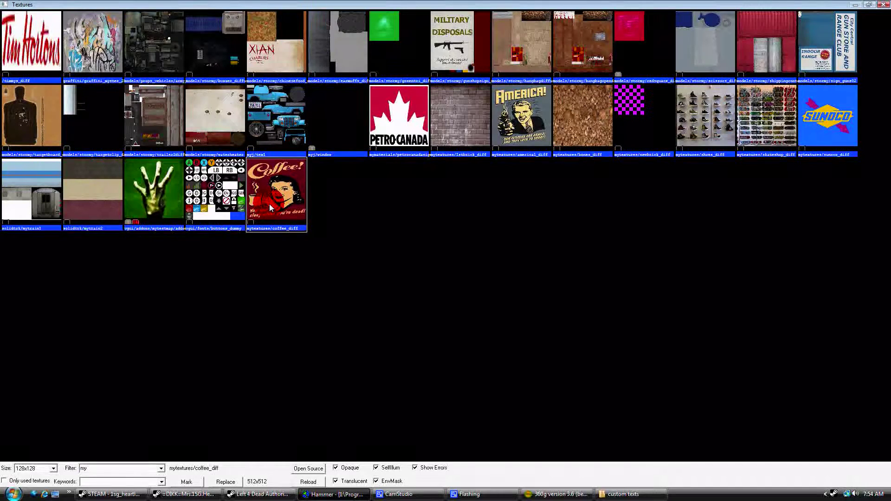
double_click(271, 208)
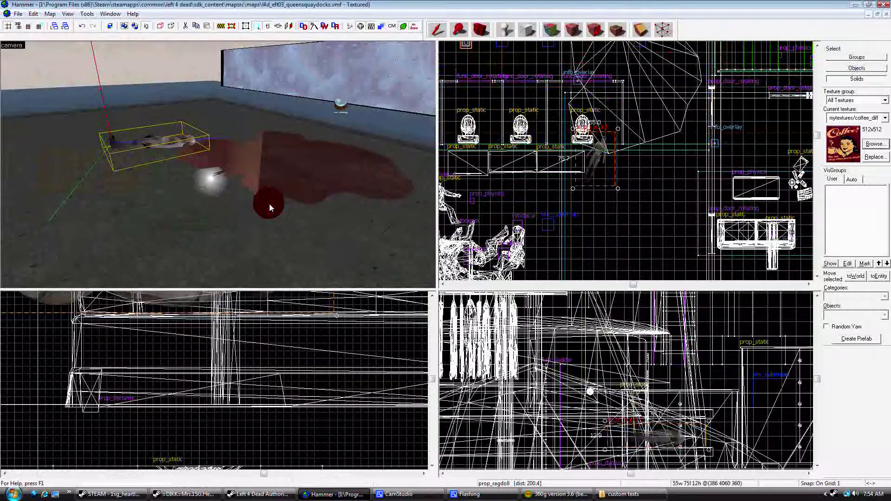
key(z)
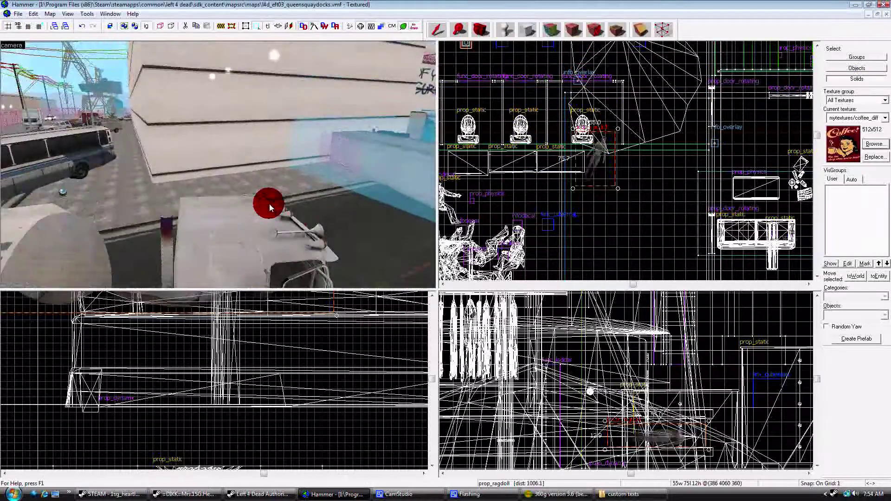
key(z)
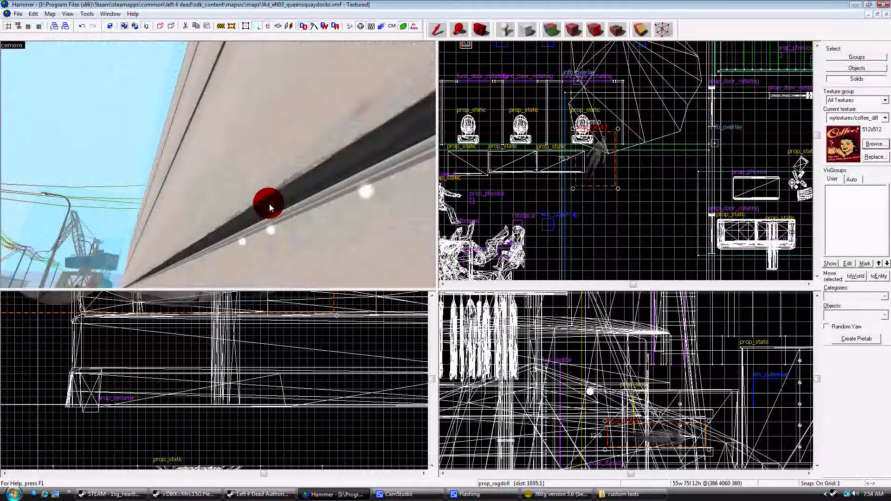
key(Down)
key(Right)
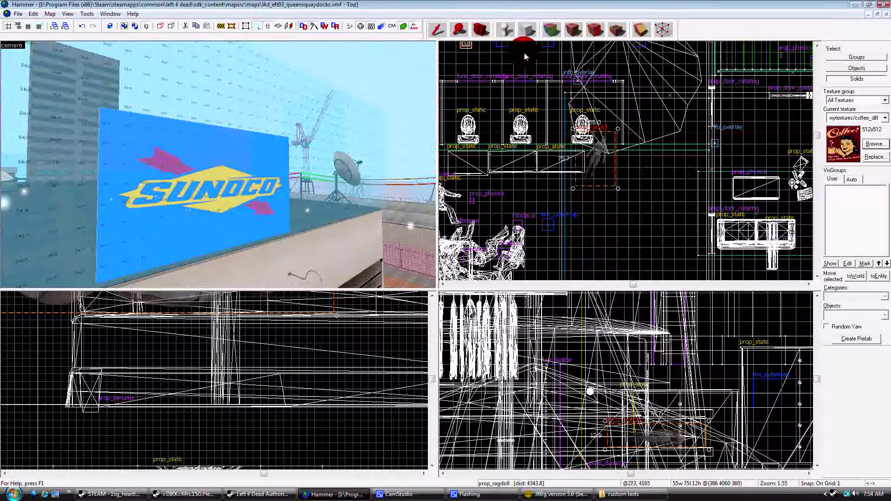
Apply mytextures/coffee_diff to the billboard's front face, fitted with Justify Fit.
click(573, 30)
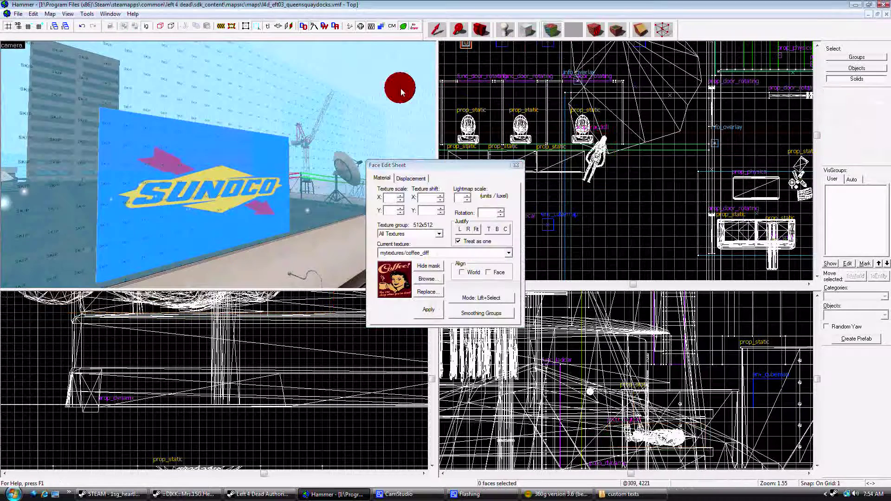
drag(400, 88, 266, 211)
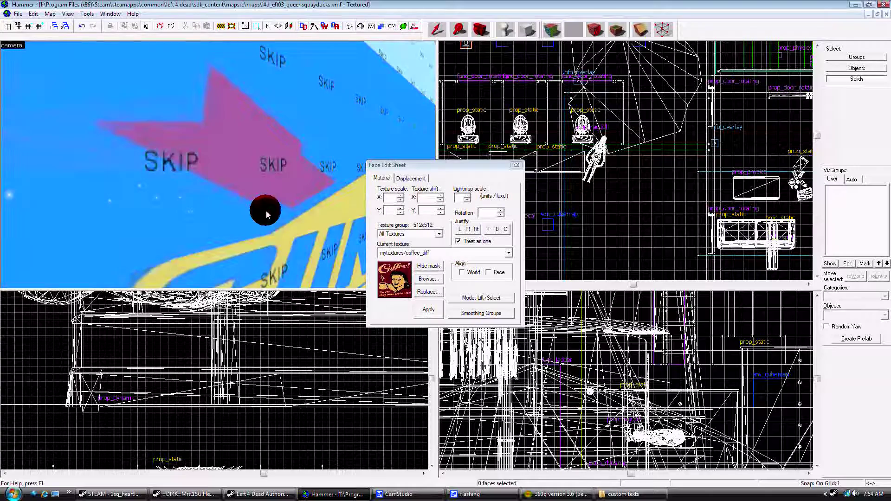
key(Up)
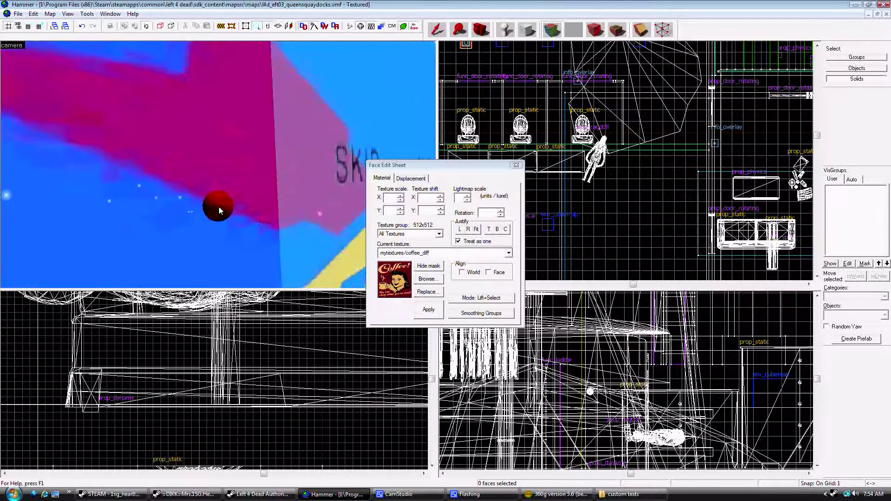
click(218, 207)
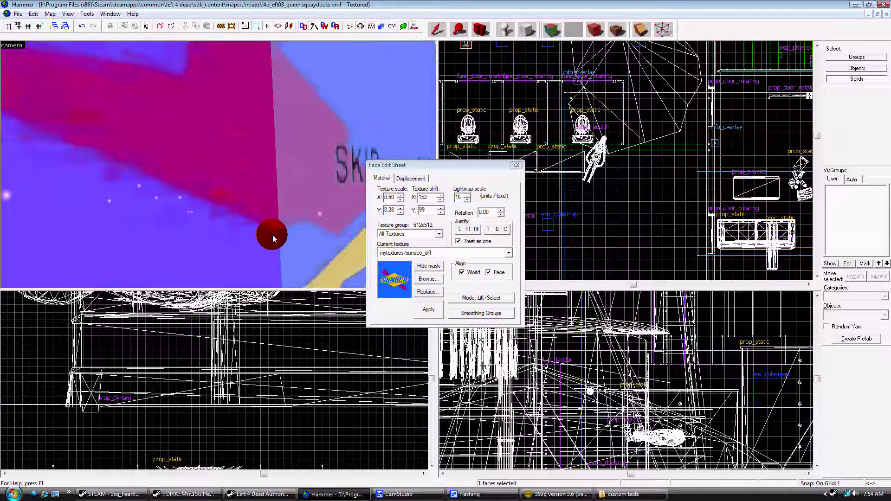
click(508, 253)
click(495, 296)
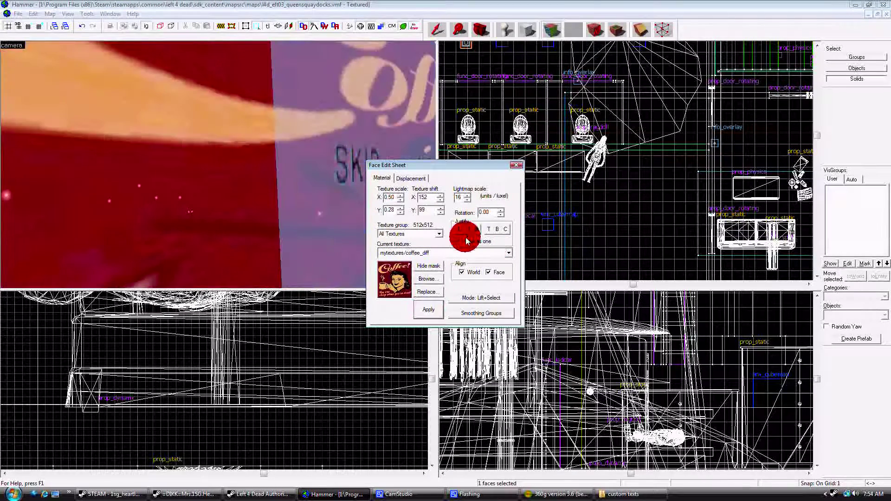
click(477, 230)
click(518, 165)
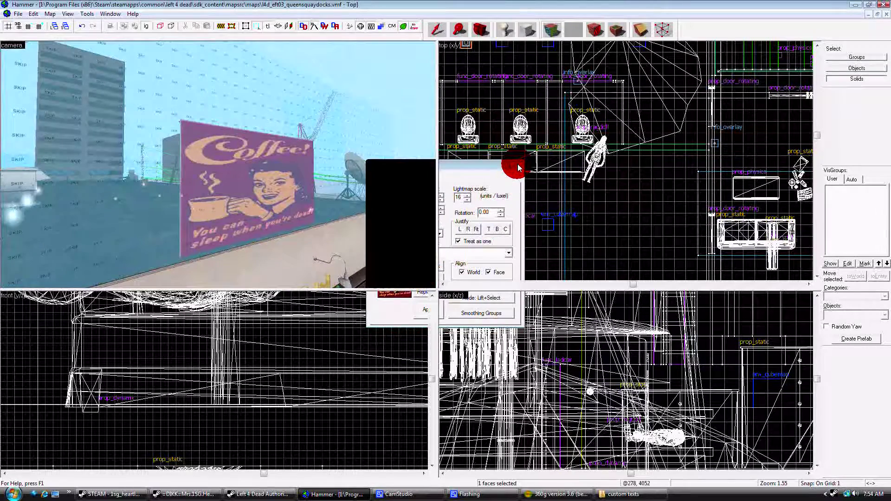
click(333, 211)
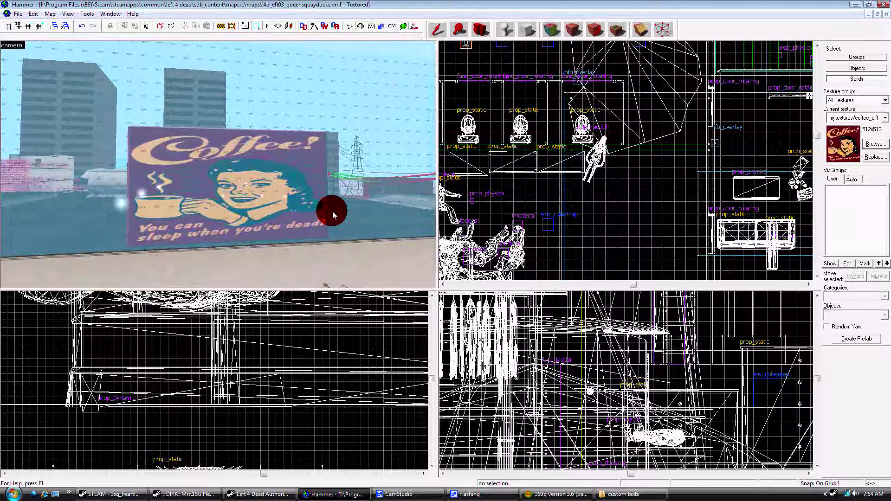
Fly the camera forward to view the poster's 'You can sleep when you're dead!' caption.
key(w)
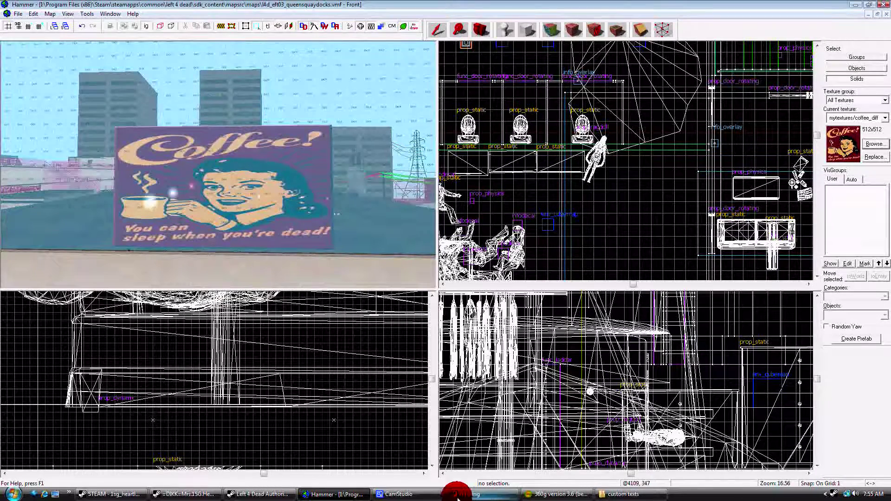
click(415, 493)
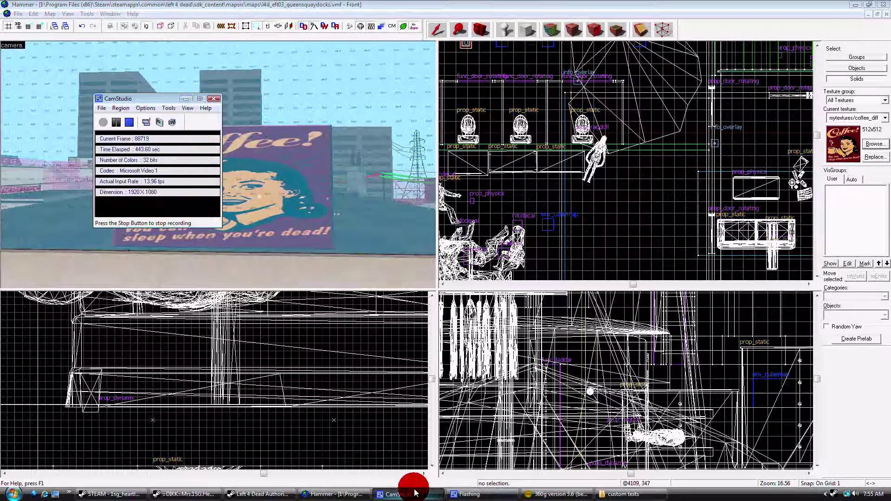